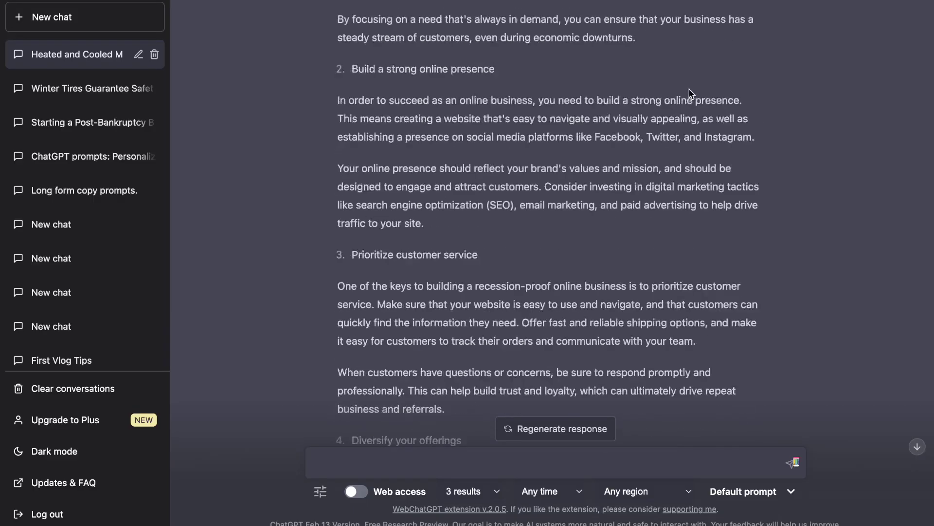
Scroll back up through ChatGPT's finished 500-word recession-proof online business blog post.
scroll(550, 219, up, 3)
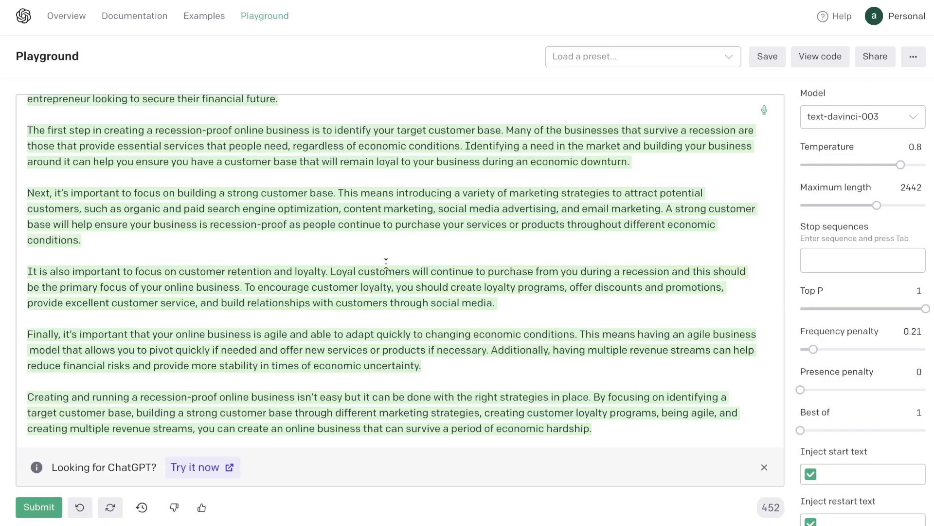
scroll(386, 265, up, 3)
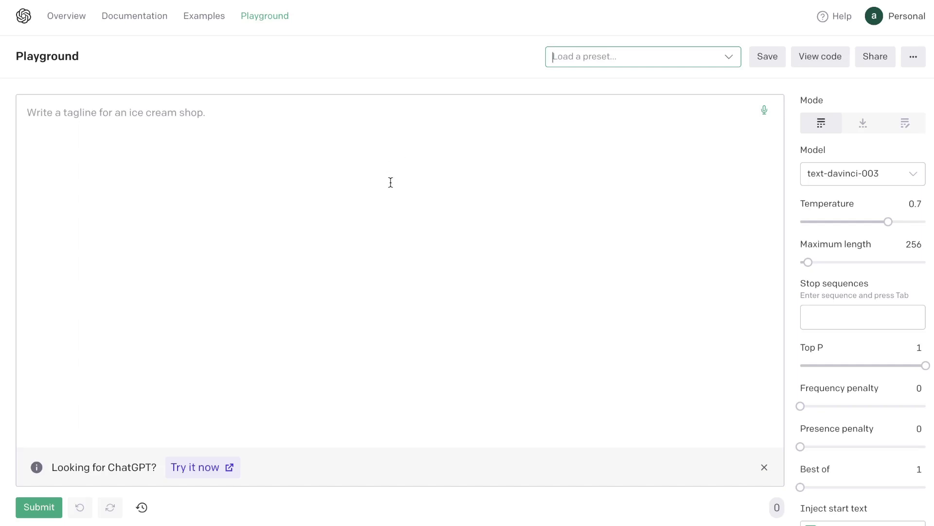
Keep text-davinci-003 as the model and paste in the heated-or-cooled coffee mug Facebook ad prompt.
click(822, 184)
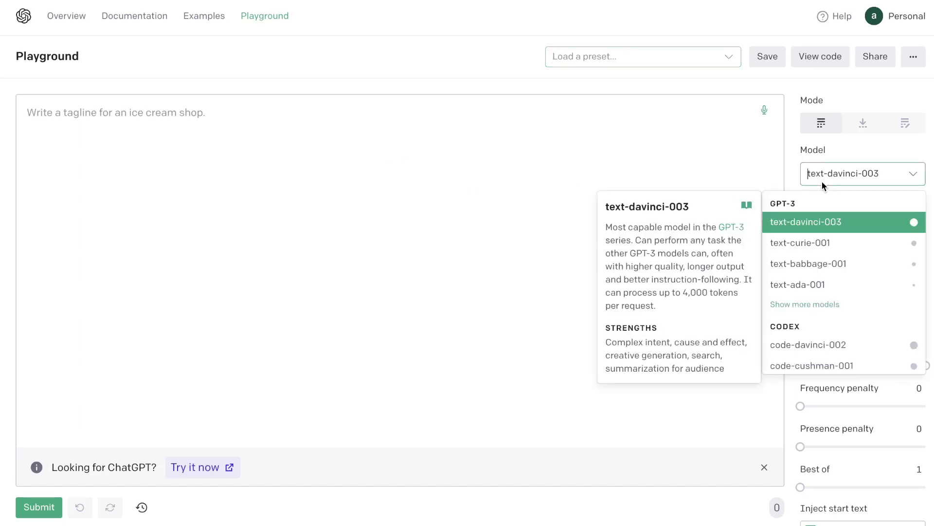
click(763, 166)
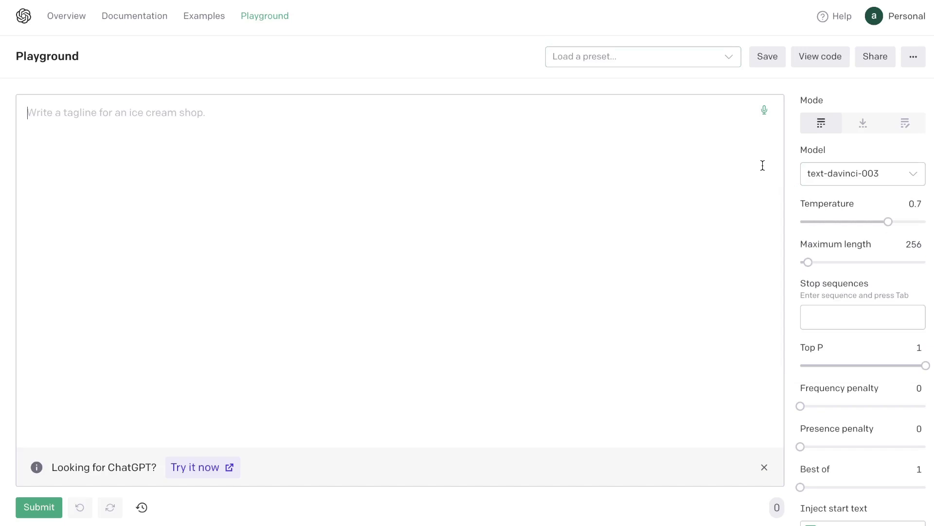
click(840, 179)
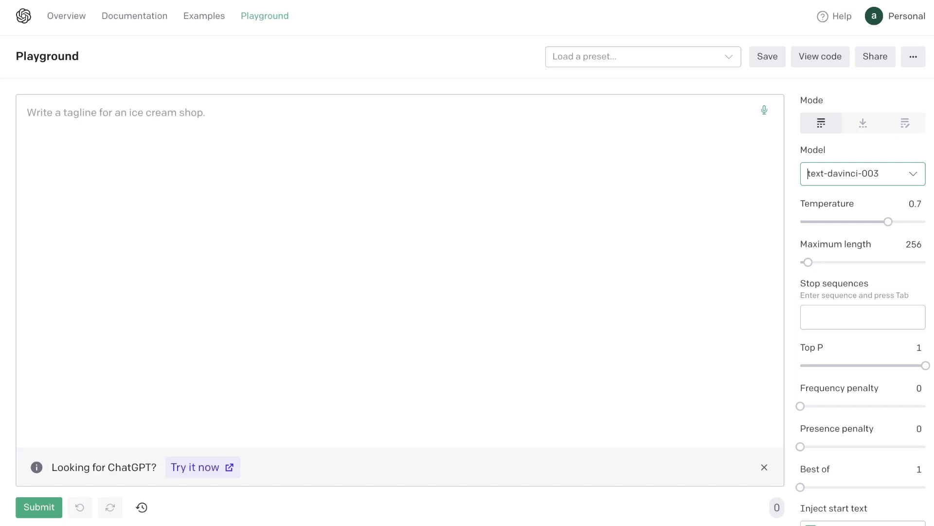
click(443, 116)
key(ctrl+v)
key(ctrl+a)
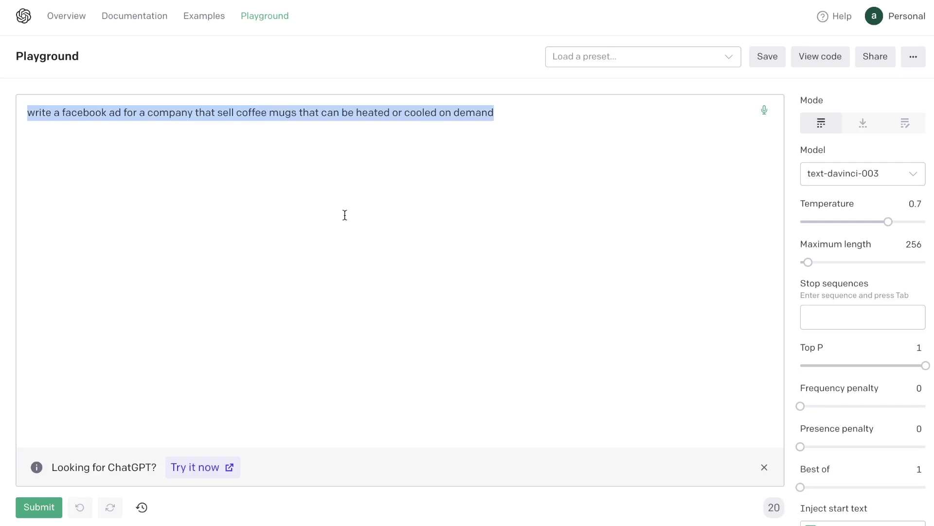
Submit the prompt to generate the coffee mug Facebook ad, ending in #CoffeeMug #HotCoffee #ColdCoffee #OnDemand.
click(561, 148)
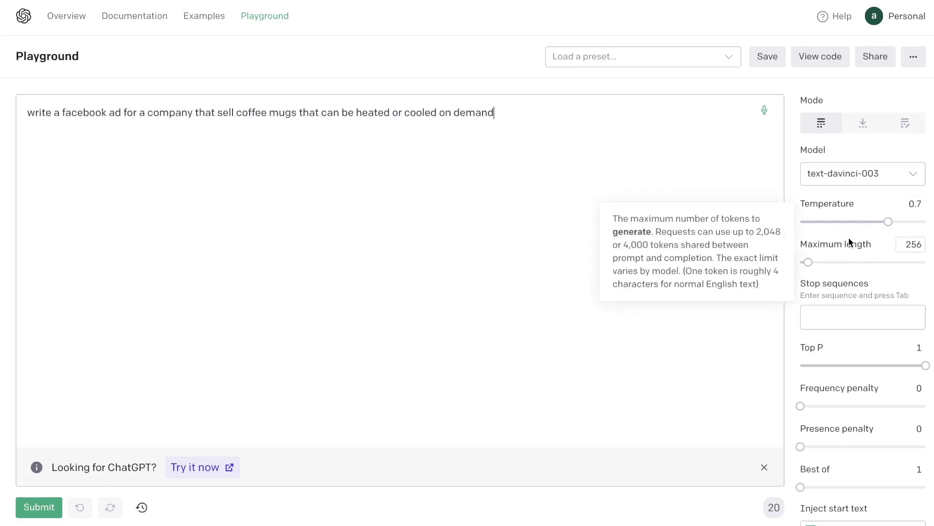
scroll(849, 239, down, 1)
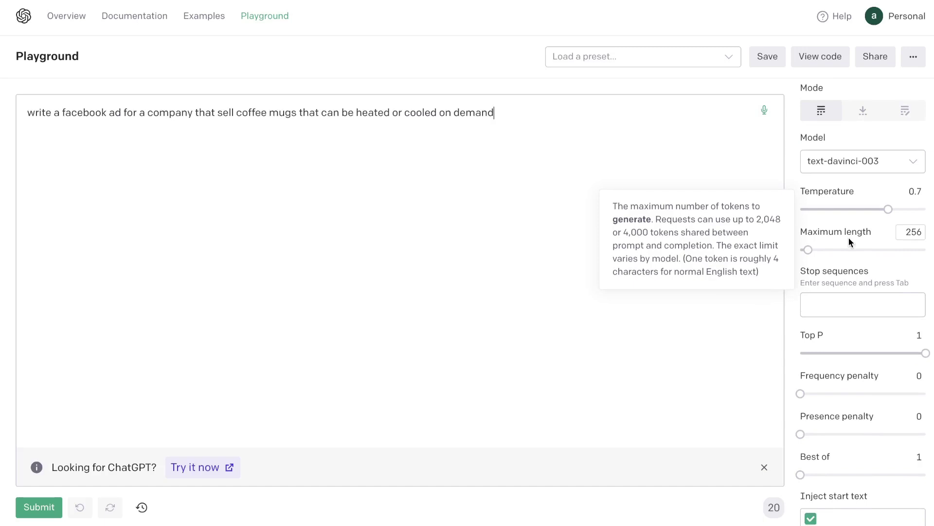
click(38, 507)
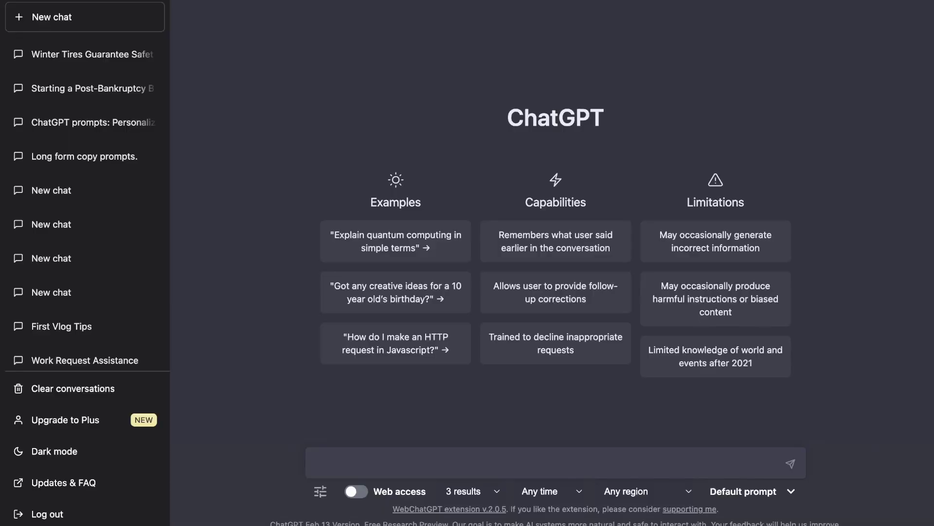
click(443, 458)
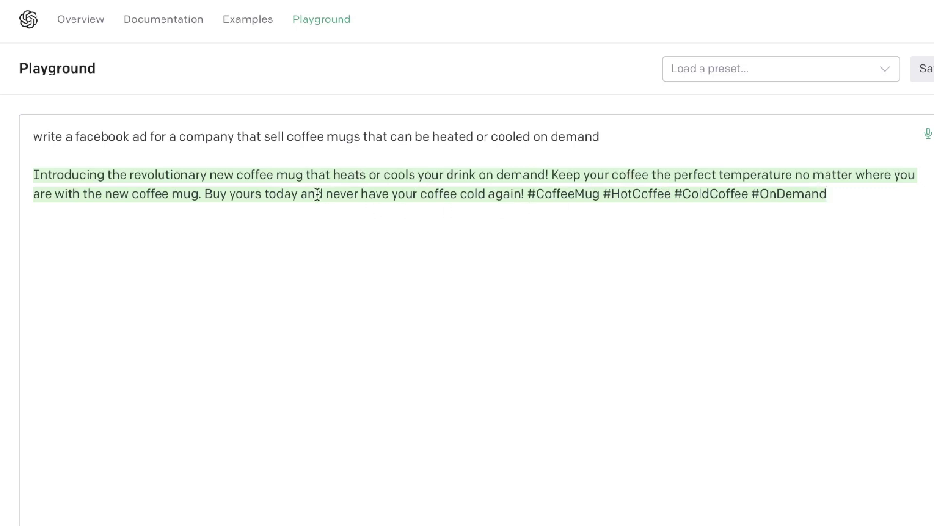
Highlight the generated mug ad text above its hashtags, then clear the highlight.
drag(524, 194, 14, 181)
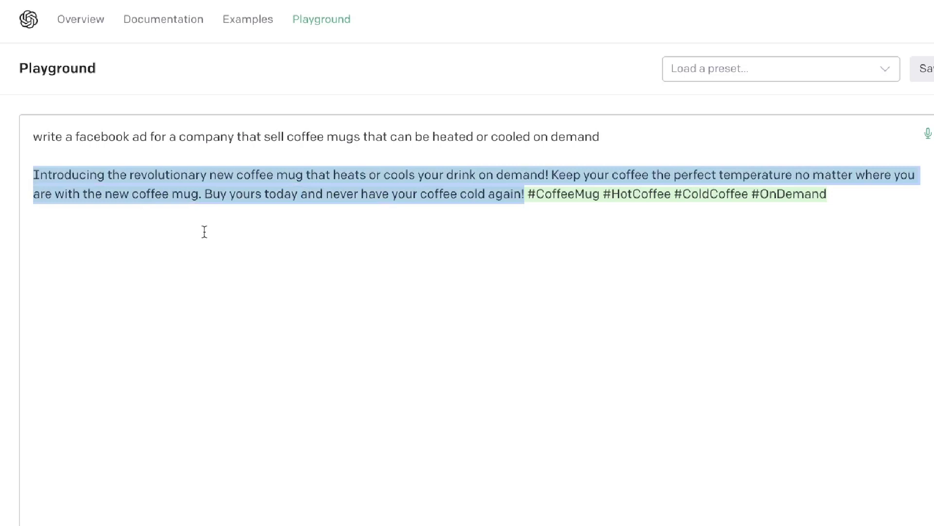
click(273, 226)
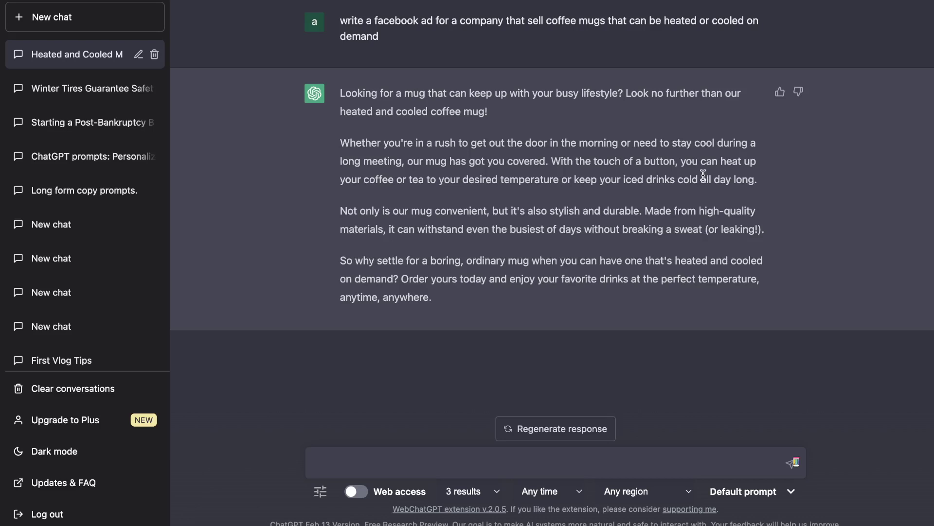
Repeatedly select ChatGPT's heated and cooled coffee mug ad reply to compare it.
drag(468, 302, 333, 89)
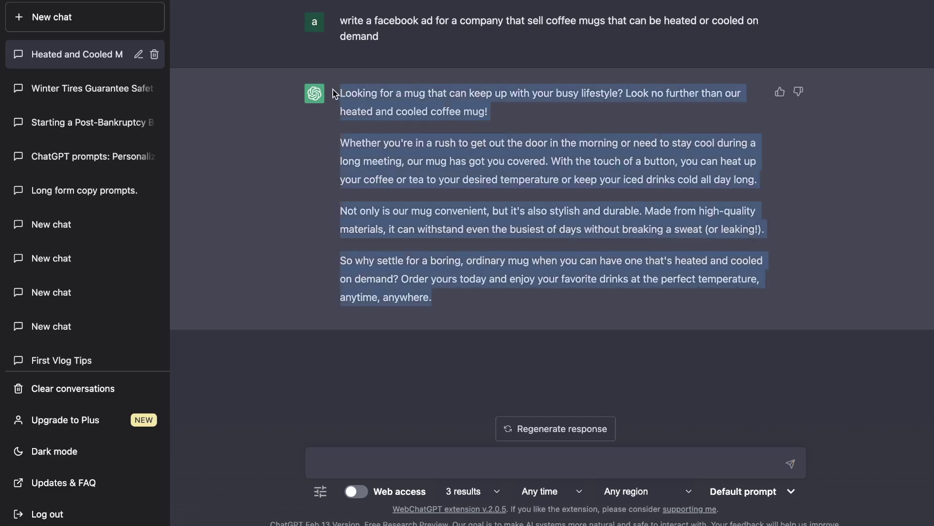
click(390, 138)
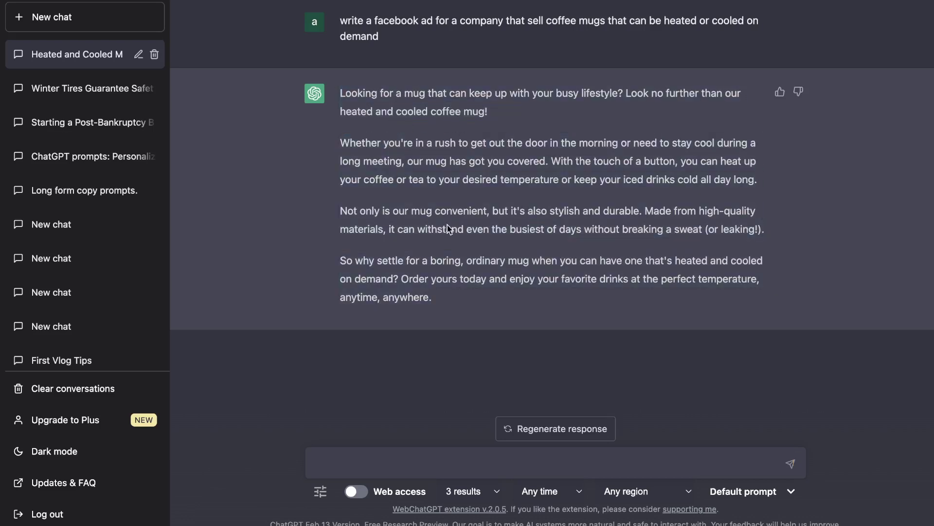
drag(444, 300, 341, 96)
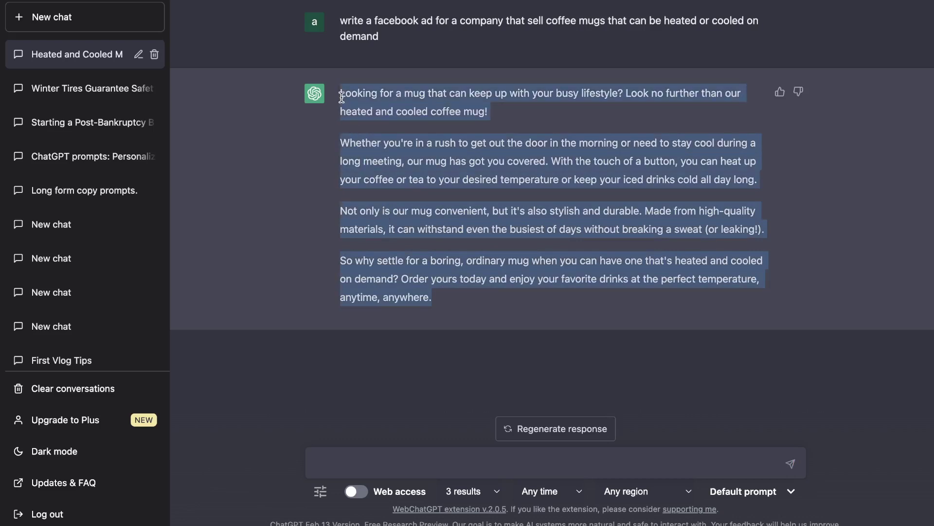
click(494, 113)
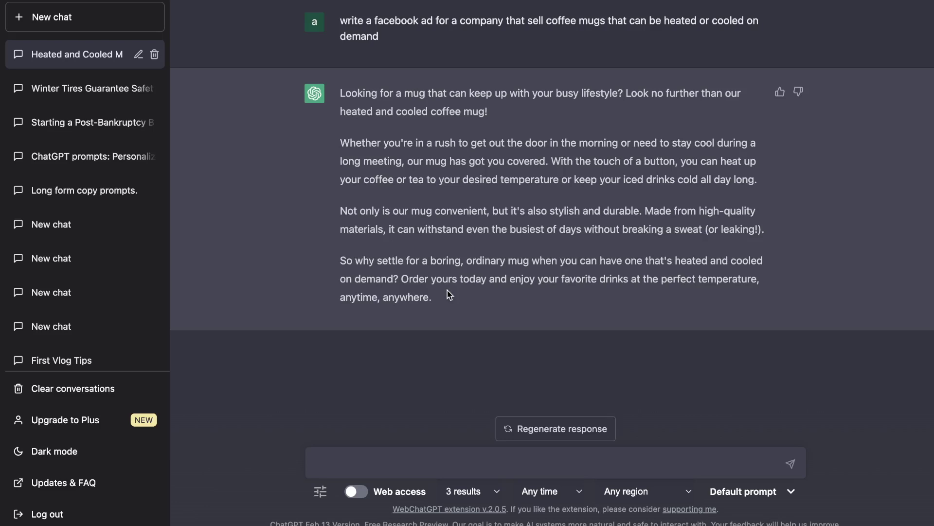
drag(448, 290, 338, 90)
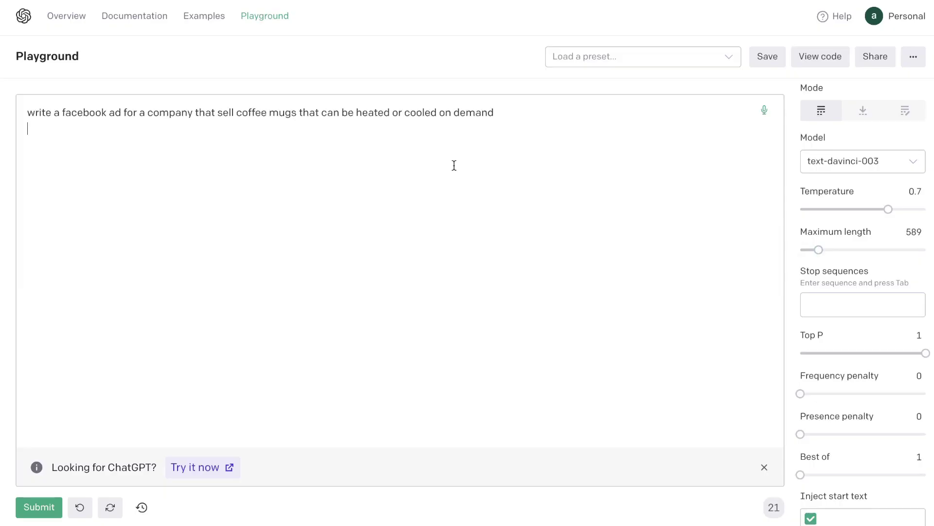
Remove the trailing blank line; set maximum length 1776, temperature 0.8, frequency penalty 0.21.
key(BackSpace)
mouse_move(817, 252)
drag(817, 252, 854, 249)
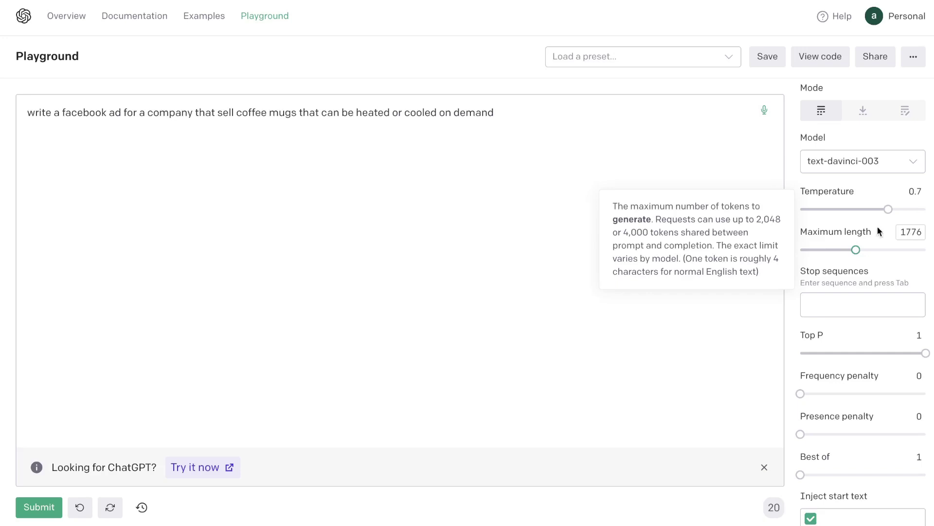
drag(888, 210, 899, 209)
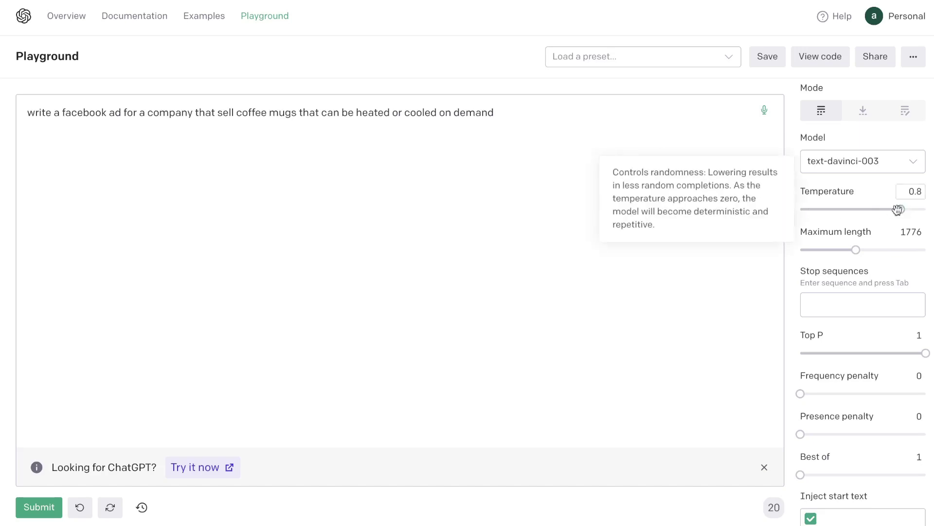
scroll(900, 220, down, 1)
scroll(900, 220, down, 1)
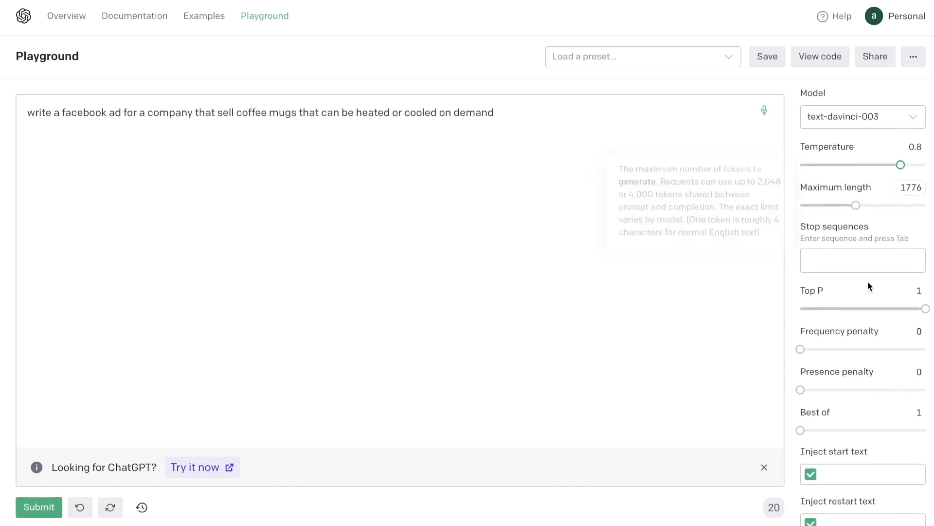
drag(801, 349, 814, 350)
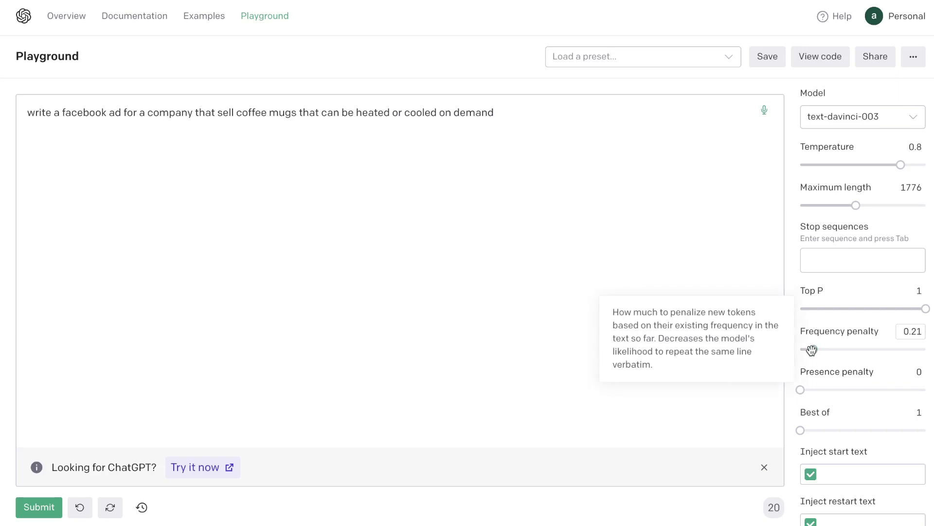
Replace the prompt with the longer busy-workers coffee mug ad prompt.
click(640, 210)
key(ctrl+a)
key(ctrl+v)
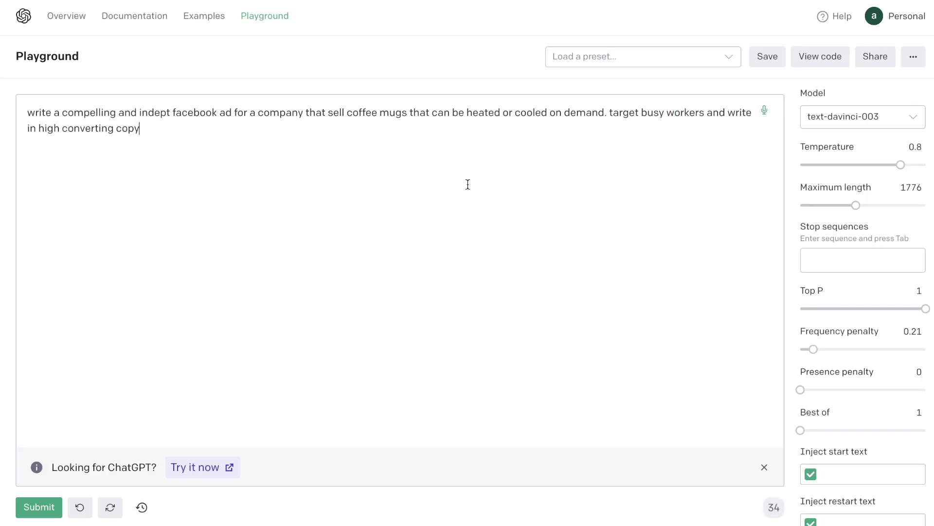
Insert 'sales' before 'copy' in the prompt and generate the three-paragraph busy-workers mug ad.
drag(182, 142, 1, 115)
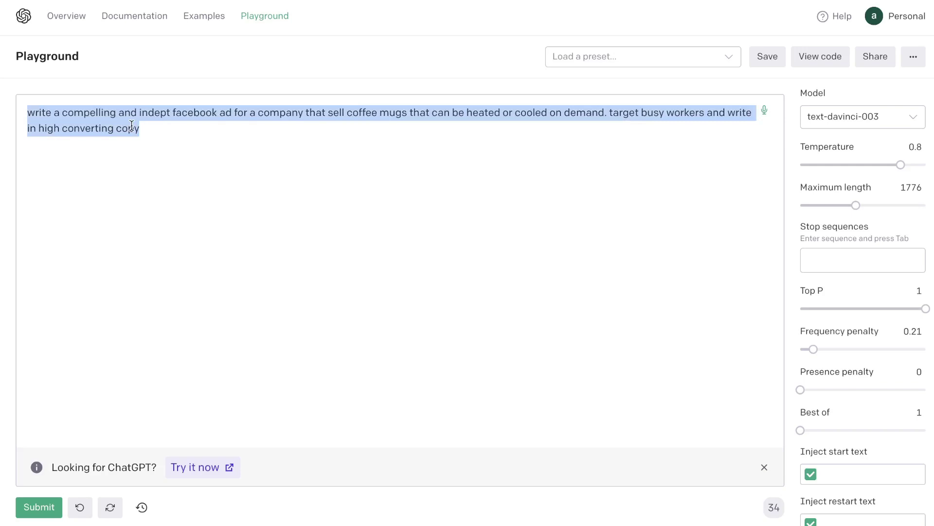
click(157, 135)
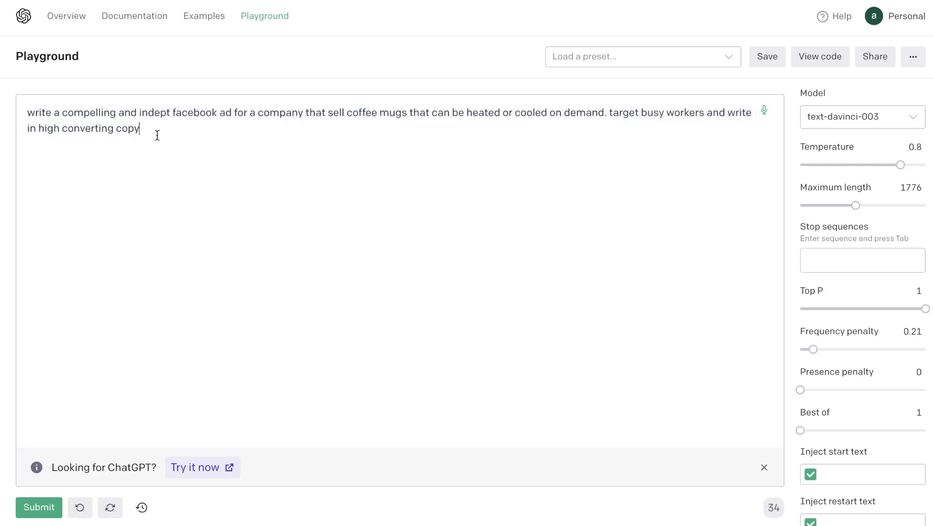
click(115, 128)
text(sales)
key(ctrl+Return)
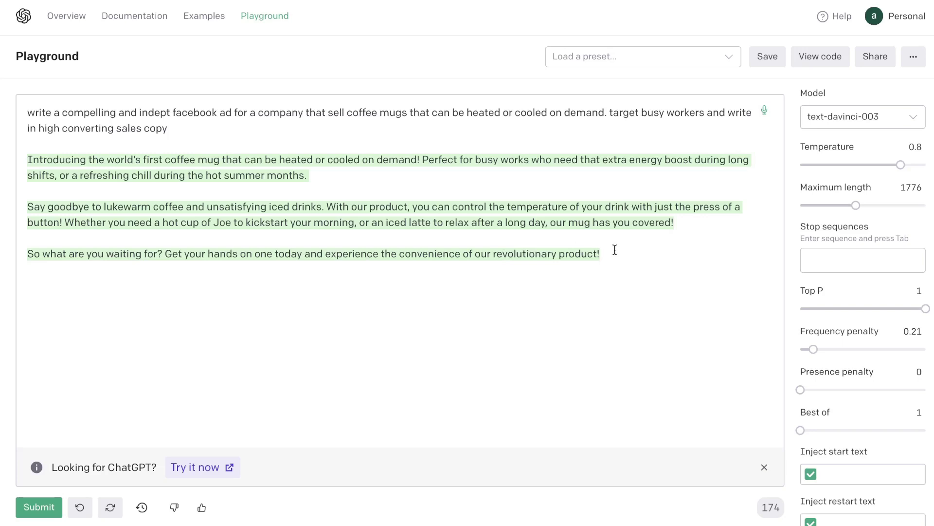
drag(615, 249, 28, 161)
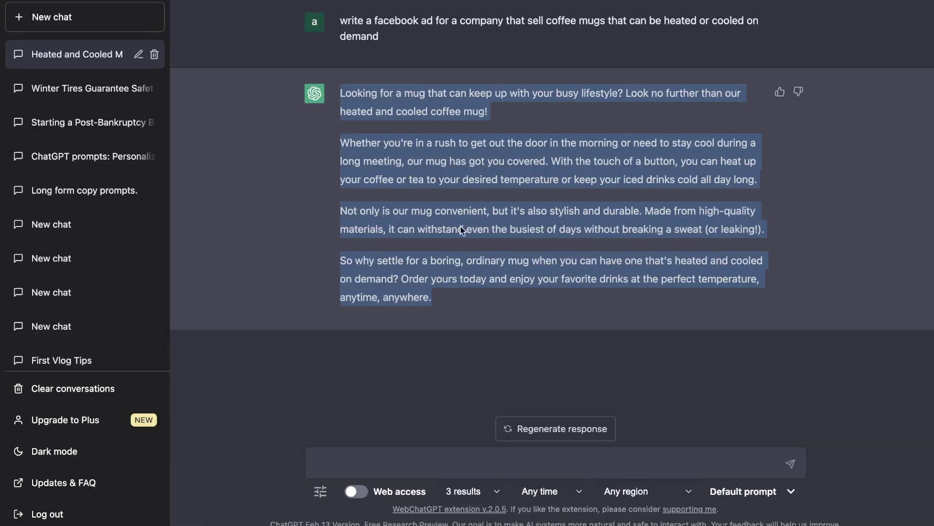
Copy the revised busy-workers mug ad prompt into ChatGPT and send it.
click(441, 316)
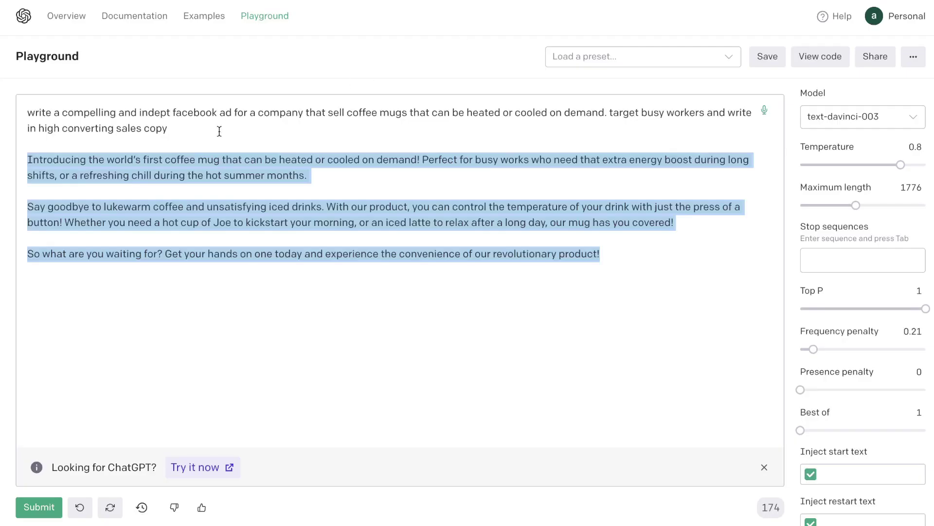
drag(219, 128, 11, 122)
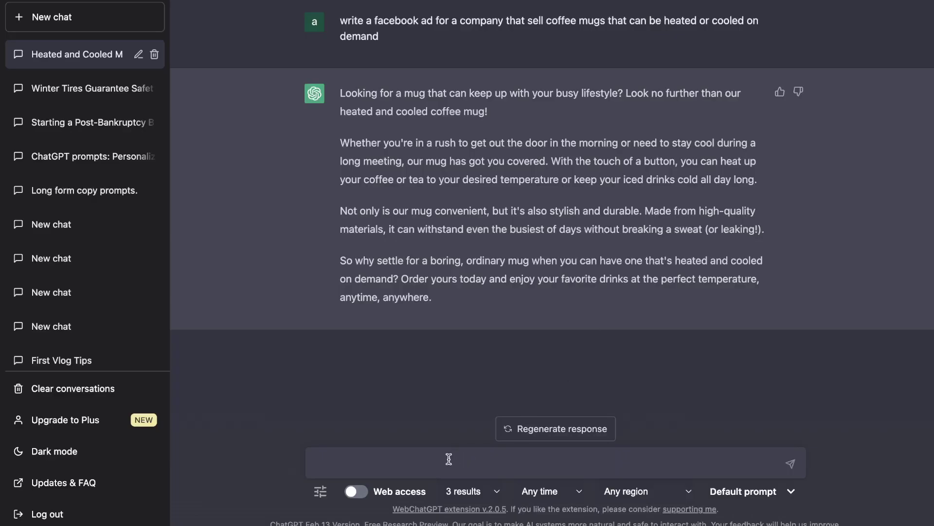
click(445, 460)
key(super+v)
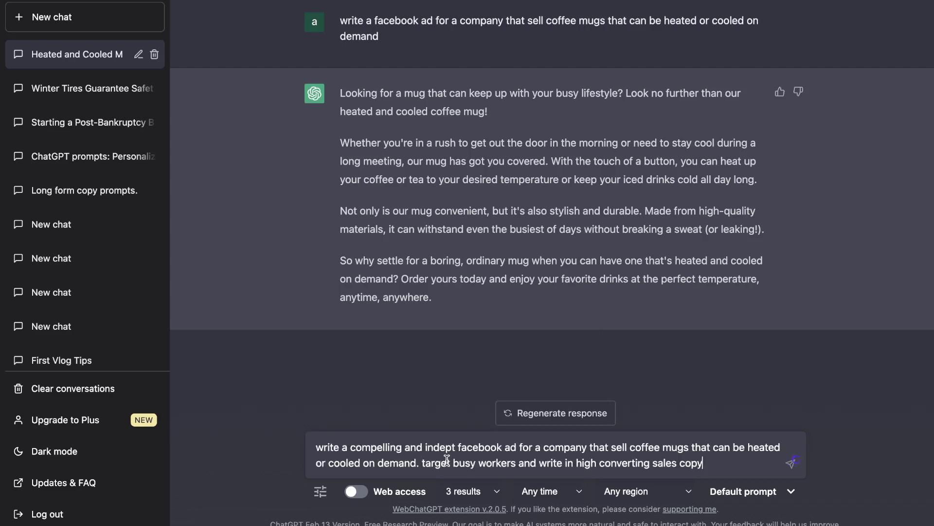
key(Return)
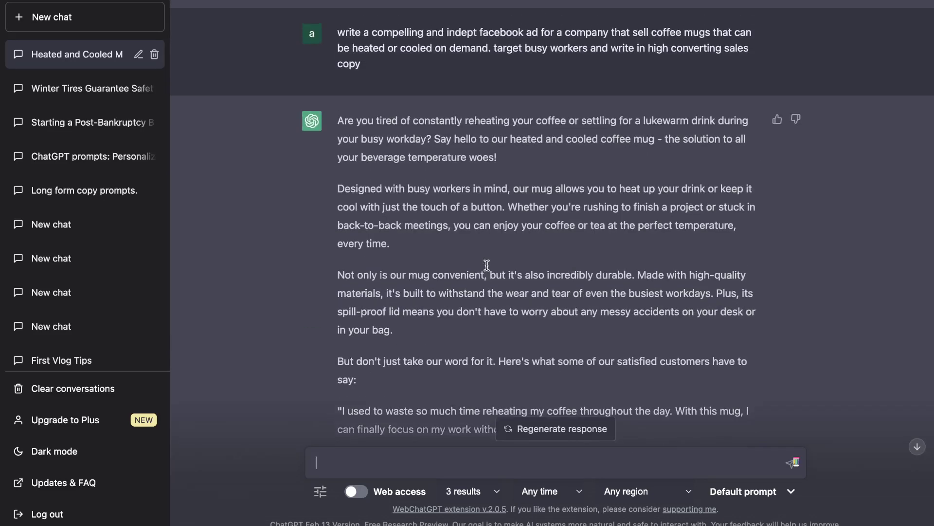
Read through ChatGPT's mug ad reply and highlight its two customer testimonials.
scroll(452, 205, up, 2)
scroll(427, 165, down, 3)
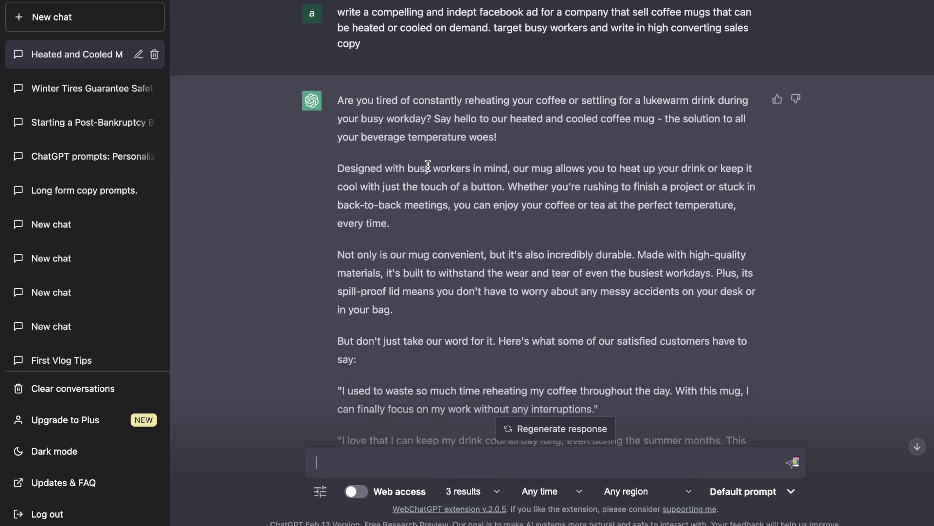
scroll(428, 167, down, 5)
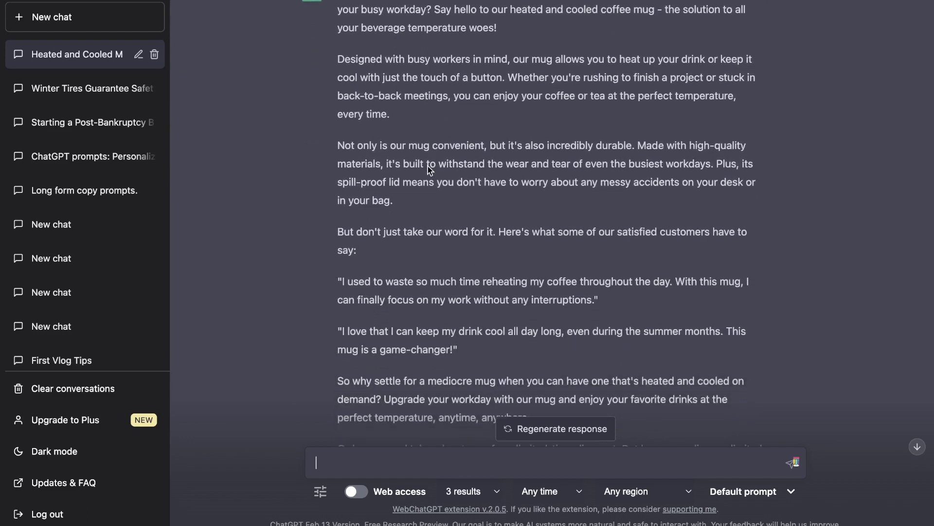
scroll(428, 165, down, 1)
scroll(458, 270, down, 1)
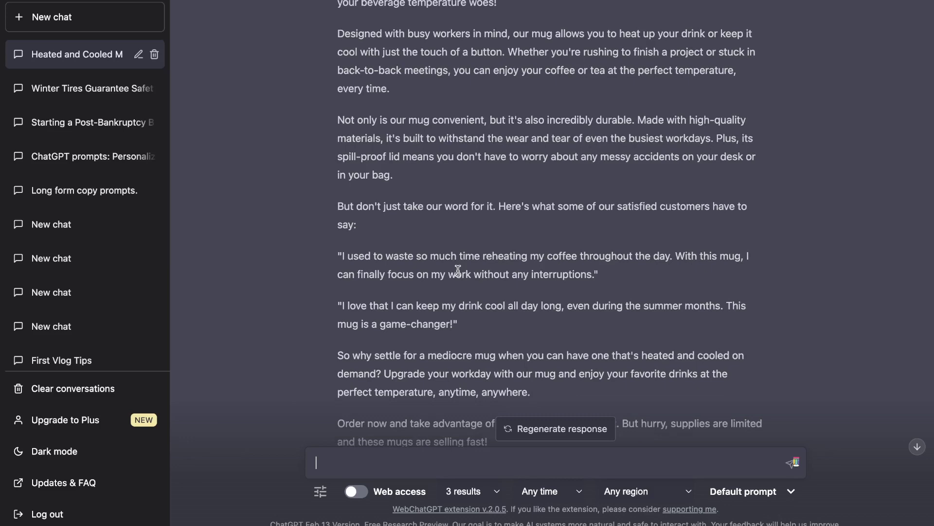
scroll(484, 275, down, 1)
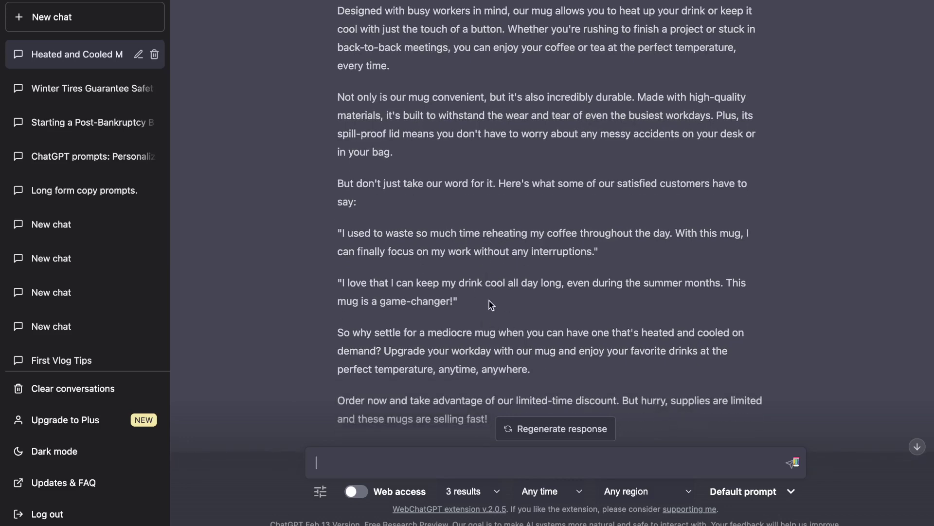
drag(492, 305, 336, 238)
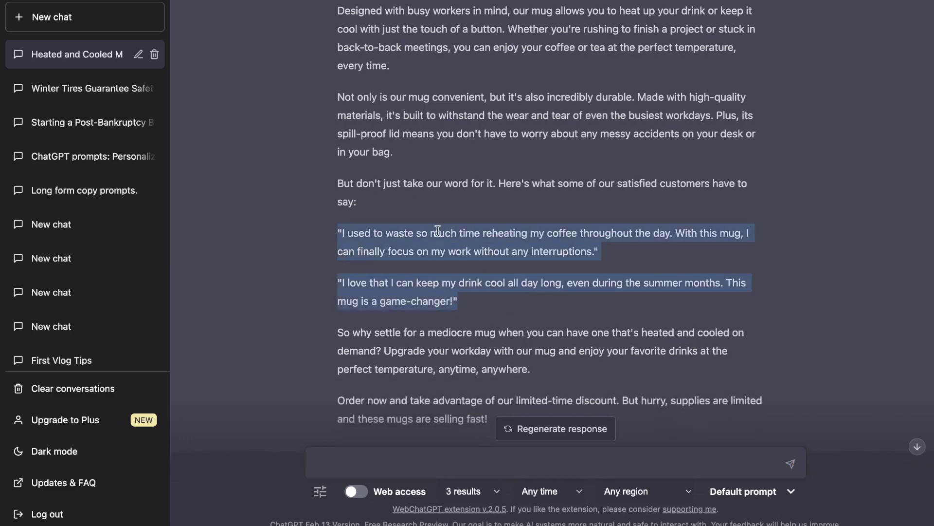
scroll(438, 232, down, 2)
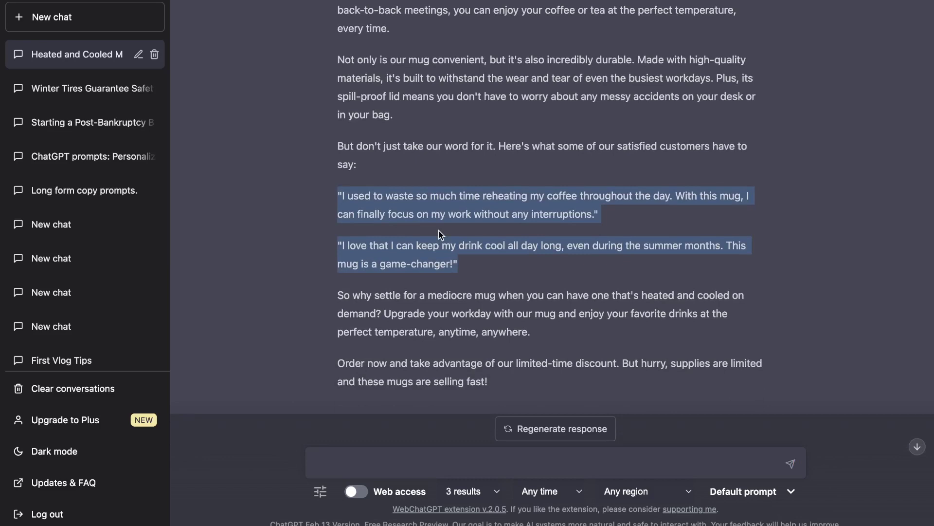
scroll(514, 284, up, 3)
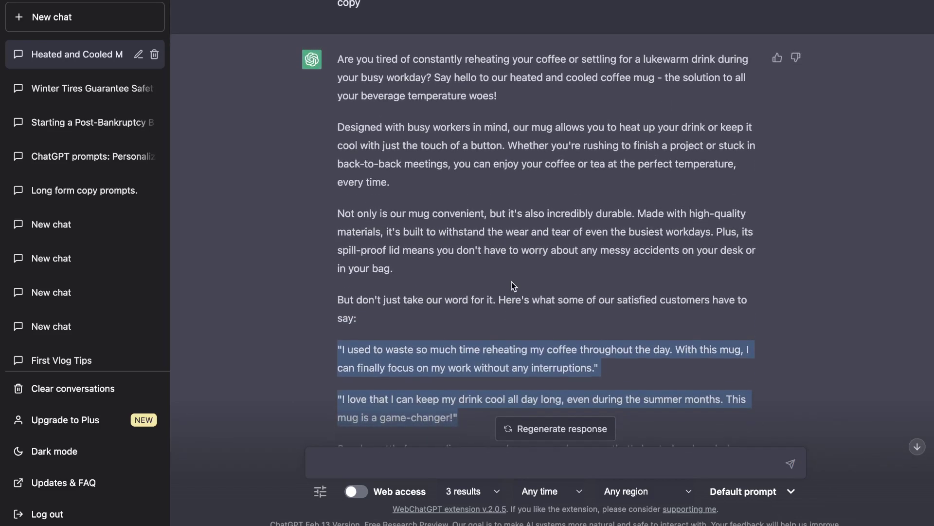
scroll(513, 286, up, 1)
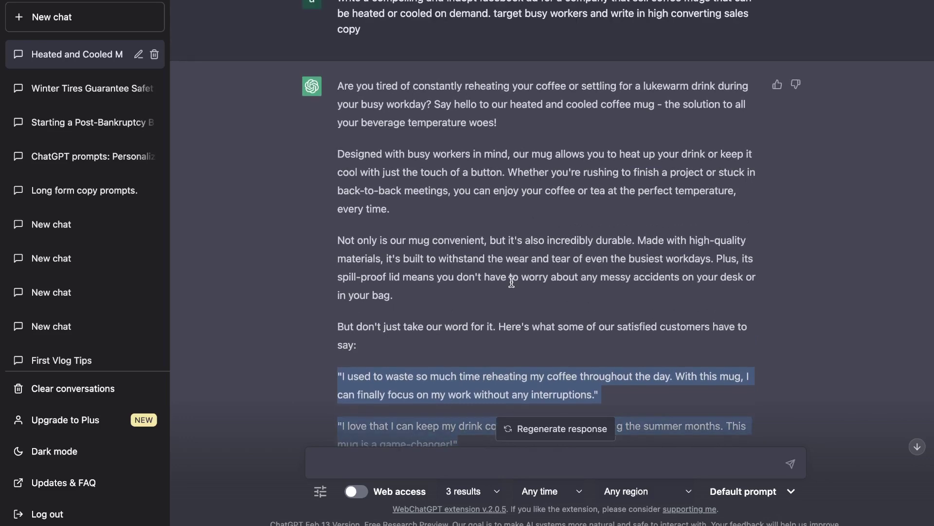
scroll(511, 282, down, 2)
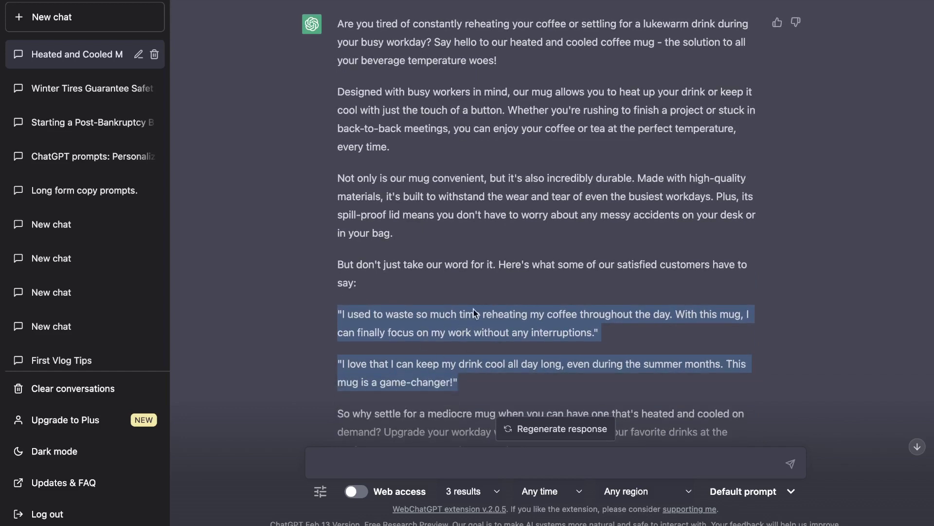
scroll(474, 309, down, 2)
scroll(474, 257, down, 2)
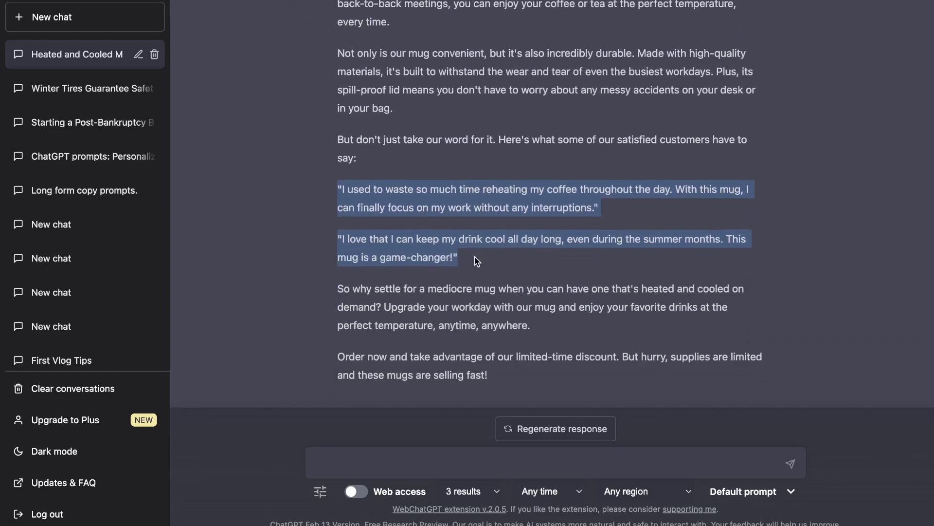
scroll(477, 350, up, 10)
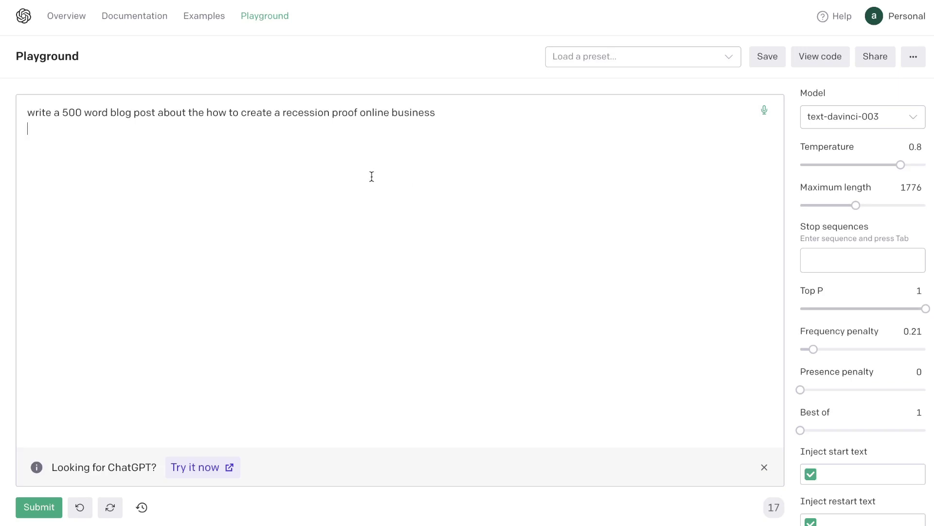
Raise maximum length to 2442, generate the recession-proof blog post, and copy its prompt.
triple_click(371, 116)
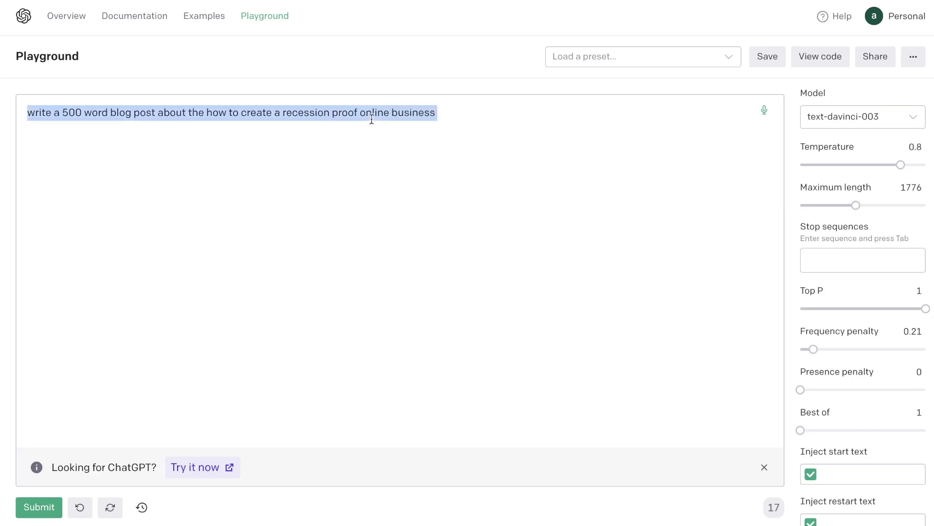
click(477, 117)
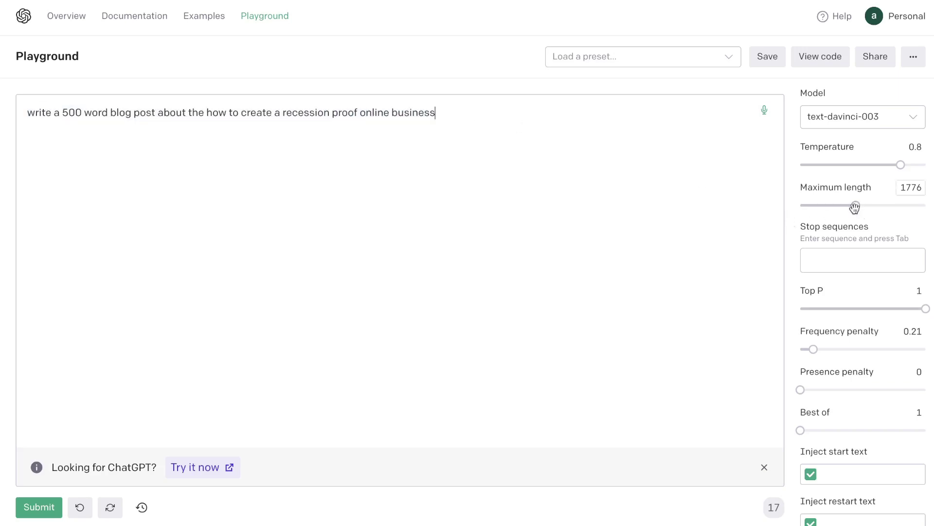
drag(855, 208, 877, 205)
click(496, 136)
click(49, 506)
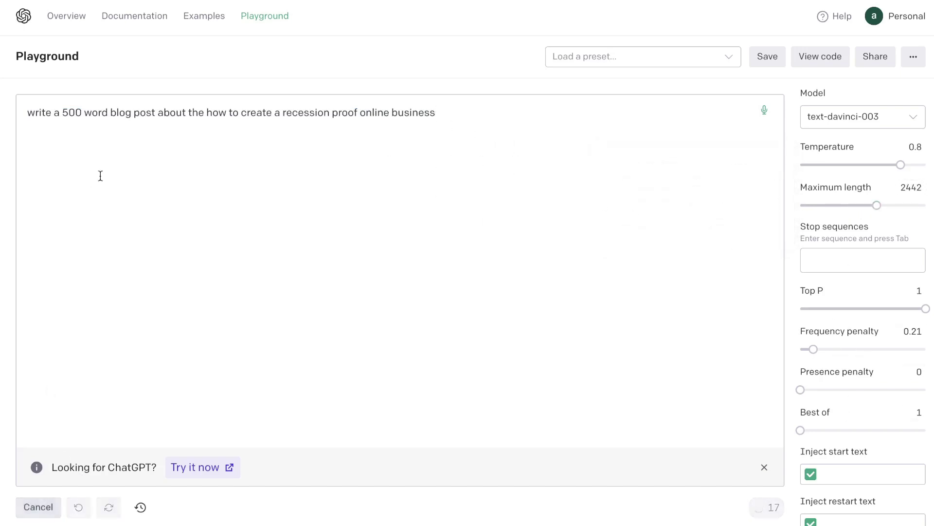
triple_click(113, 116)
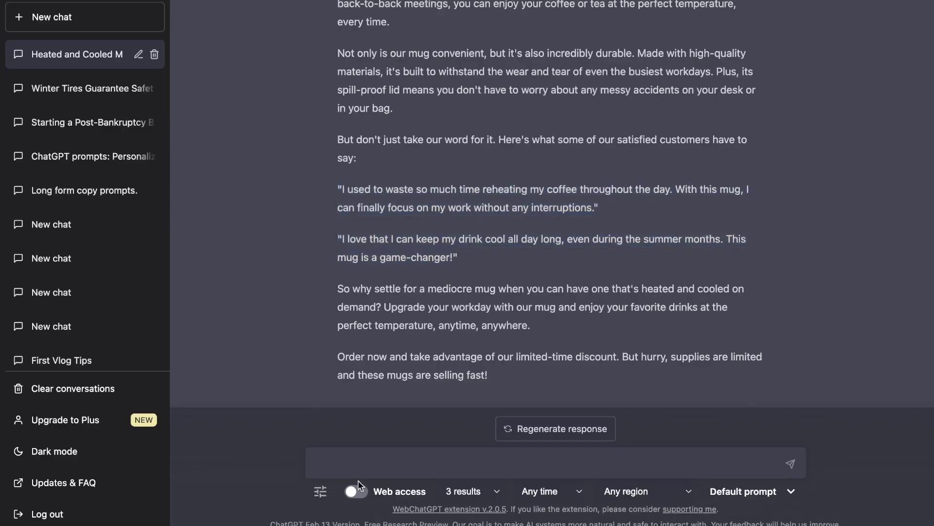
Paste the 500-word recession-proof blog post prompt into ChatGPT and send it.
click(362, 469)
key(ctrl+v)
key(Return)
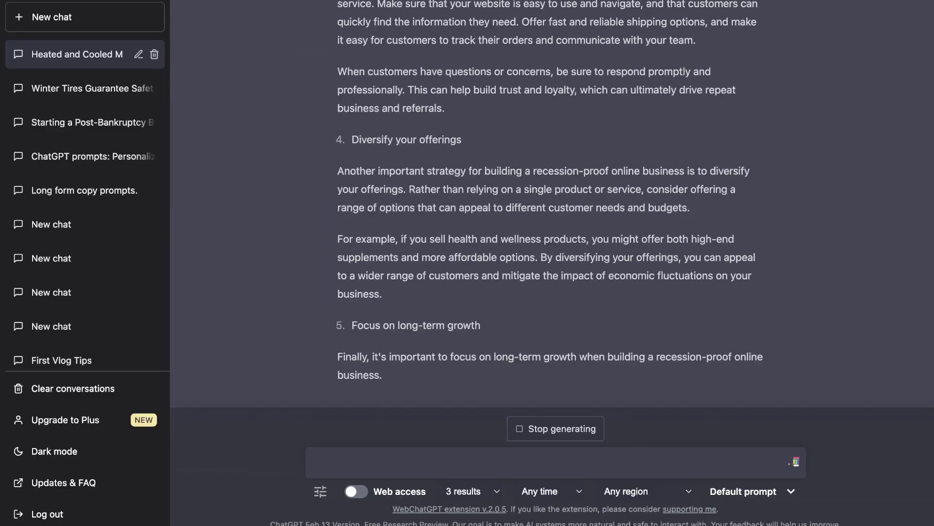
Word-count the Playground blog post with Word Counter Plus: 363 words against the requested 500.
scroll(689, 90, up, 10)
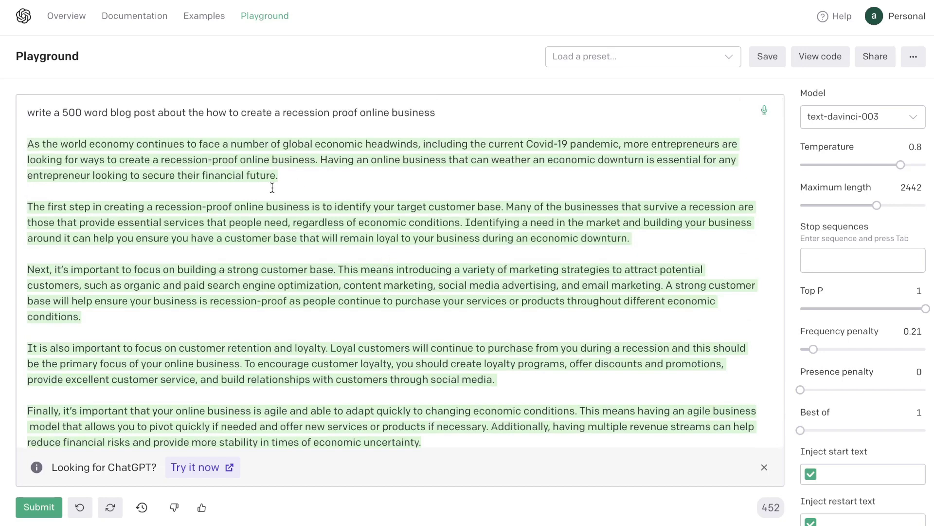
scroll(275, 194, down, 2)
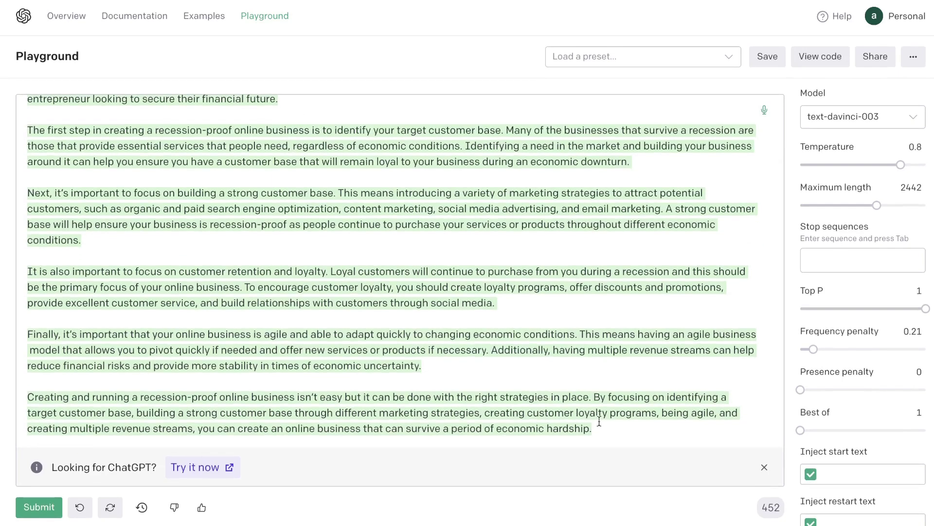
drag(599, 421, 28, 142)
right_click(57, 150)
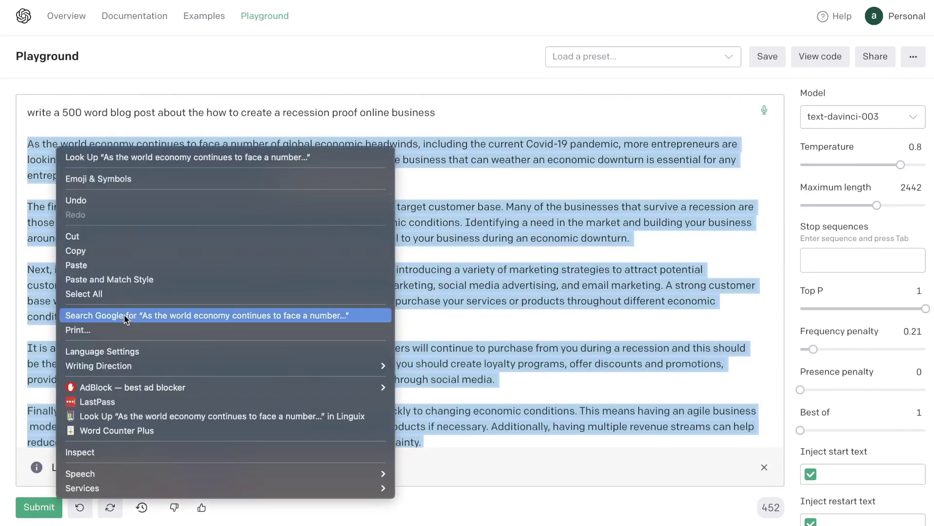
click(137, 428)
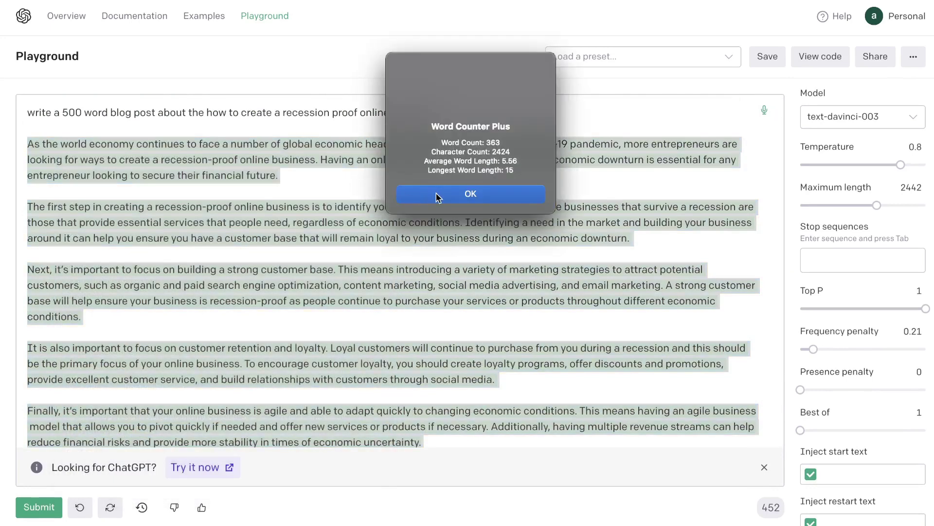
click(451, 196)
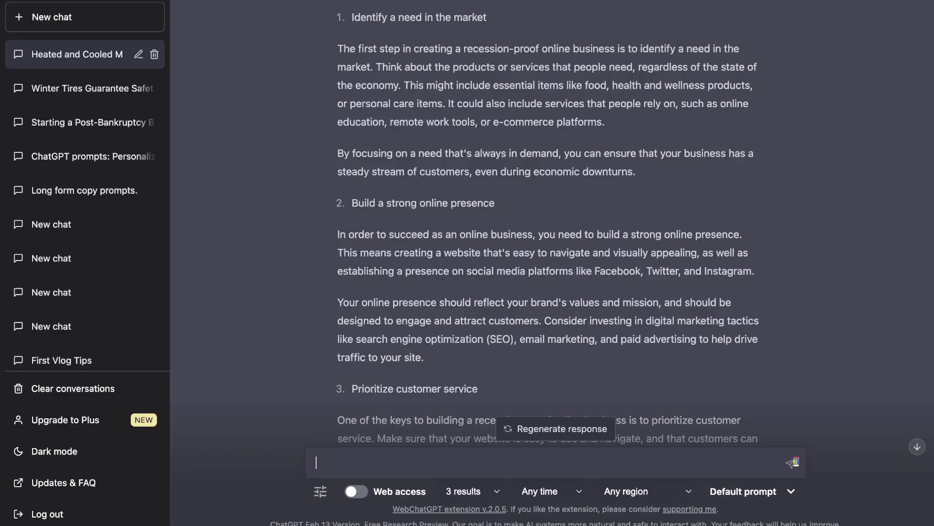
Select ChatGPT's recession-proof post and measure it with Word Counter Plus: 588 words.
scroll(651, 264, down, 1)
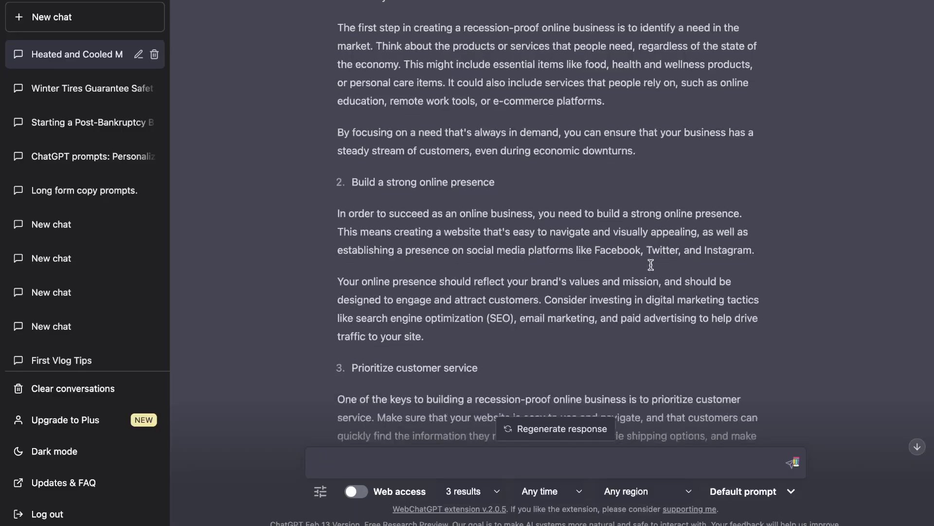
scroll(651, 264, down, 12)
scroll(651, 264, up, 11)
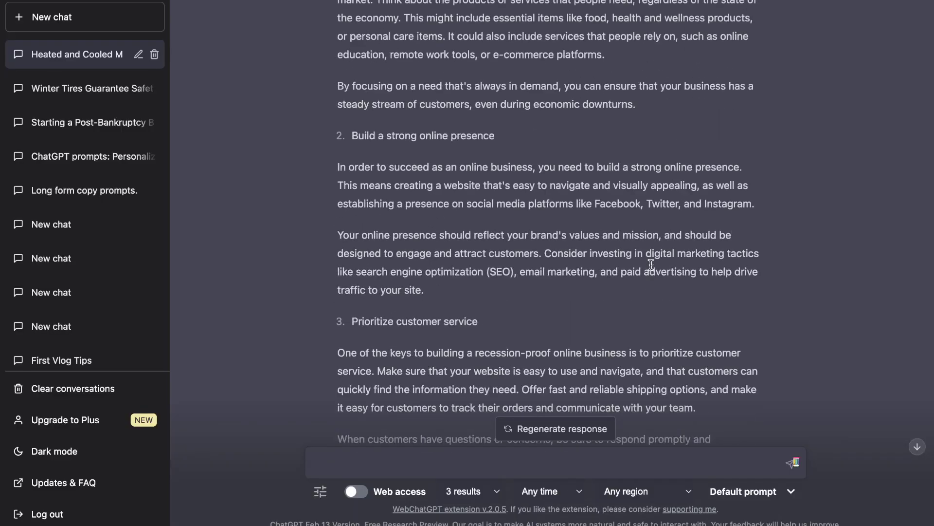
scroll(651, 264, up, 6)
scroll(652, 267, down, 2)
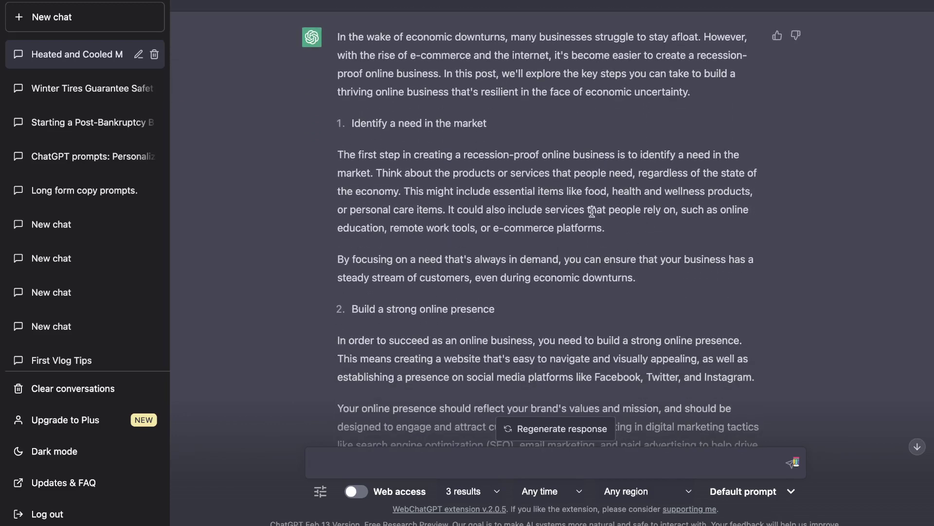
scroll(455, 171, down, 1)
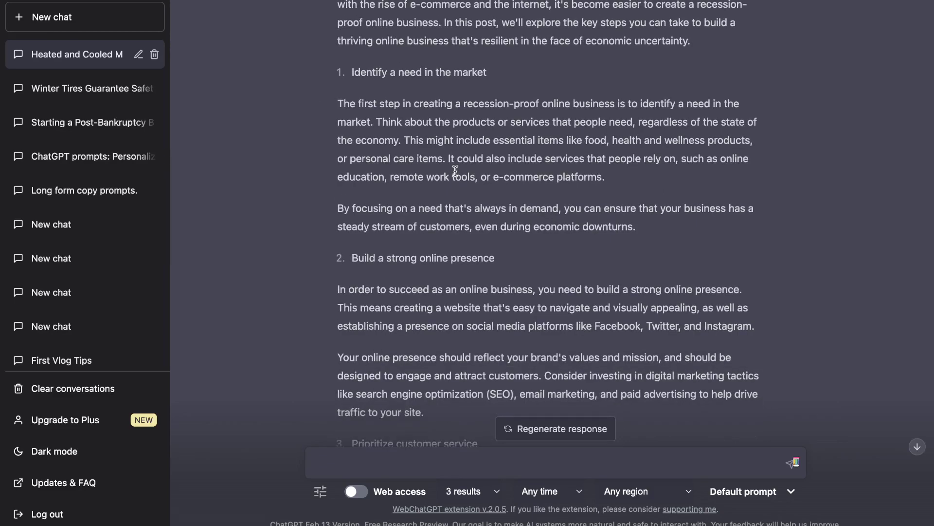
scroll(456, 171, down, 10)
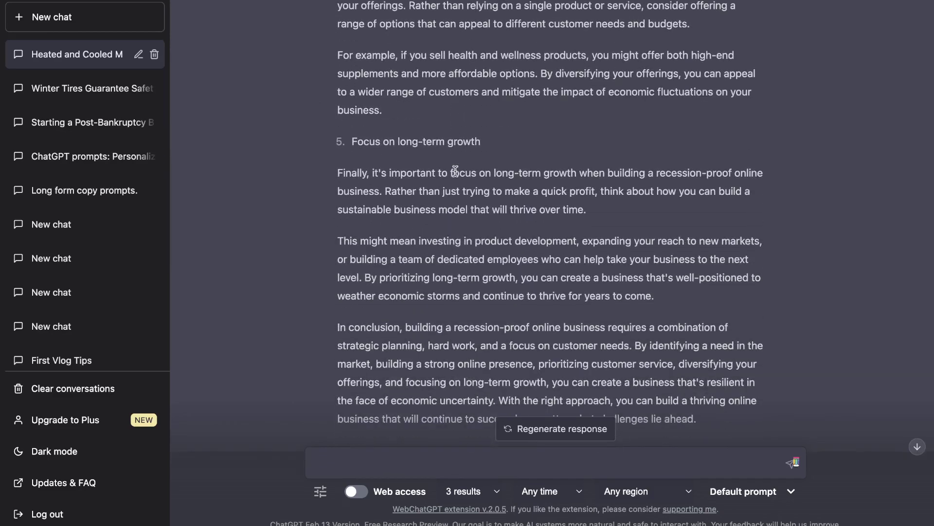
drag(703, 378, 324, 119)
scroll(528, 252, up, 6)
scroll(531, 263, up, 10)
right_click(367, 127)
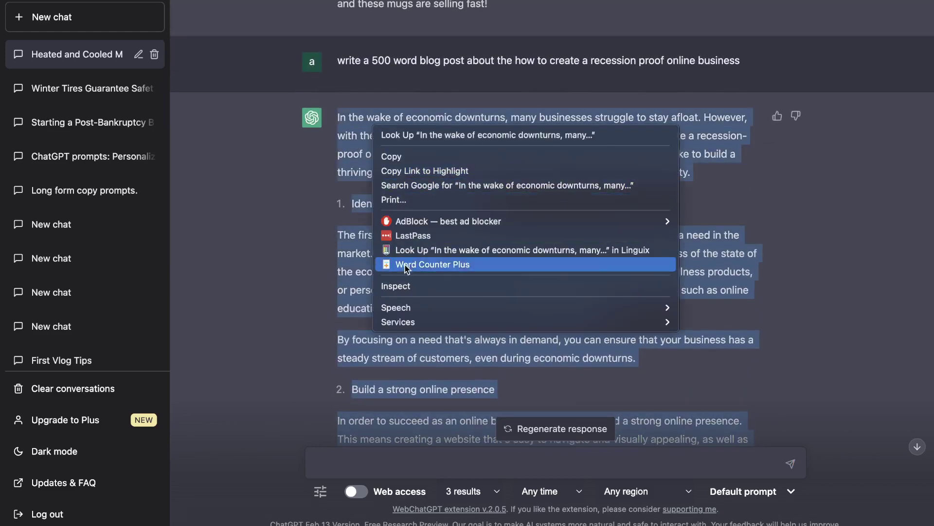
click(427, 264)
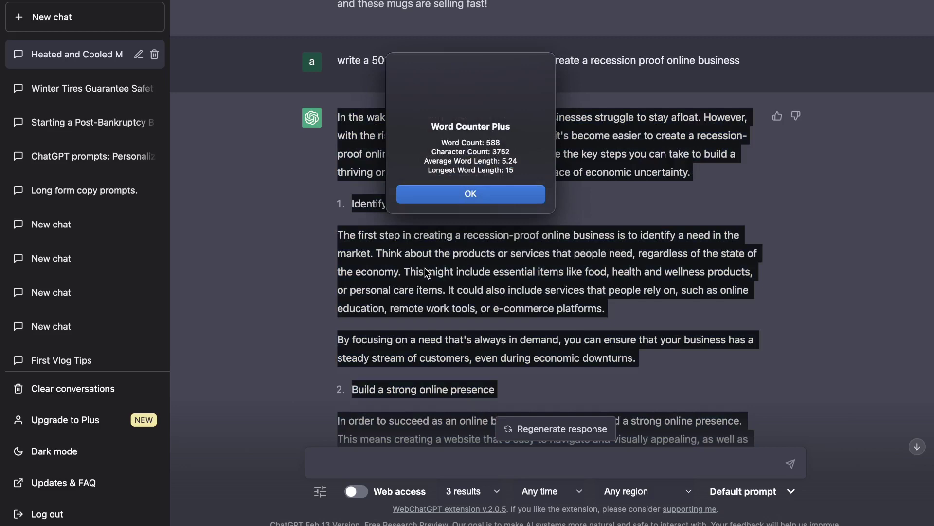
click(494, 195)
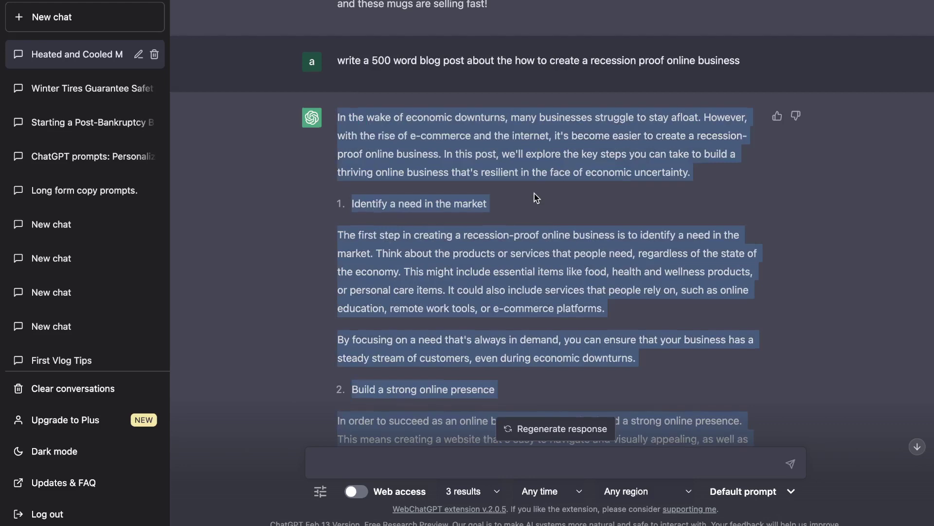
scroll(535, 192, down, 5)
scroll(587, 204, down, 5)
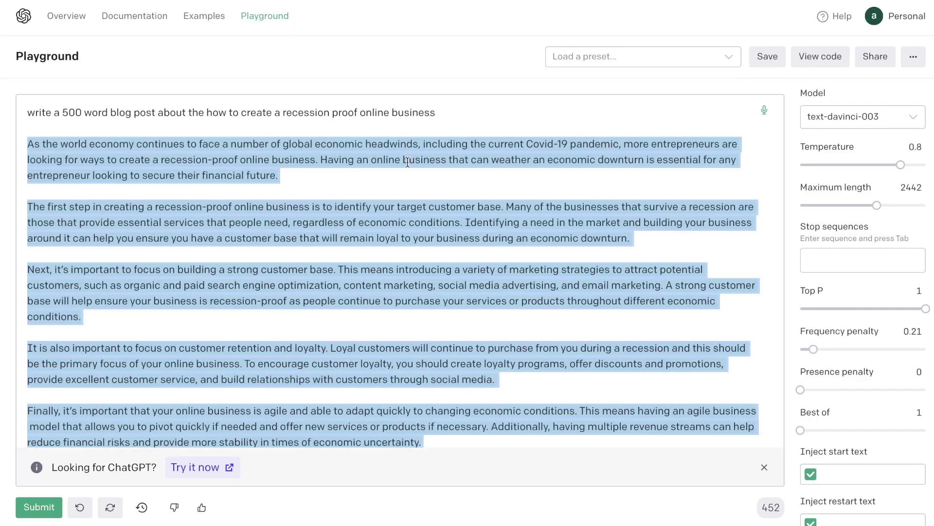
click(397, 211)
scroll(420, 212, down, 1)
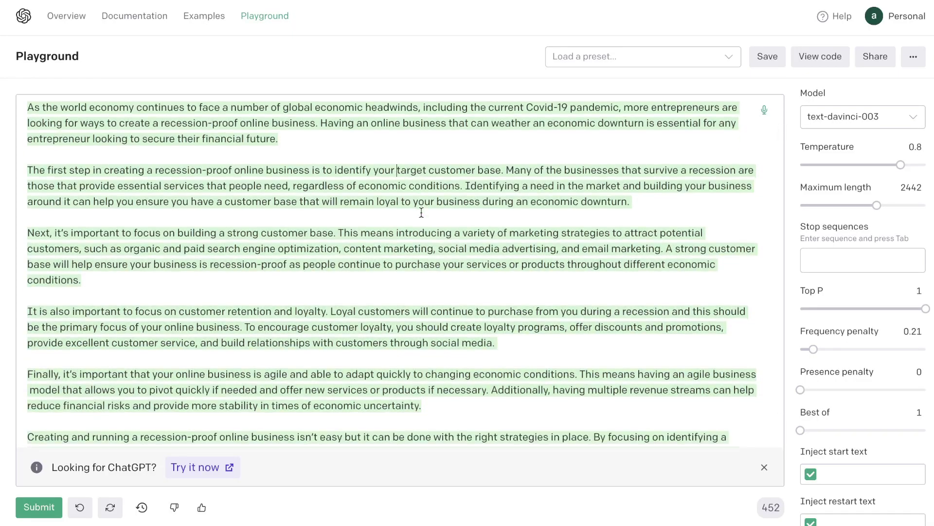
scroll(421, 212, up, 1)
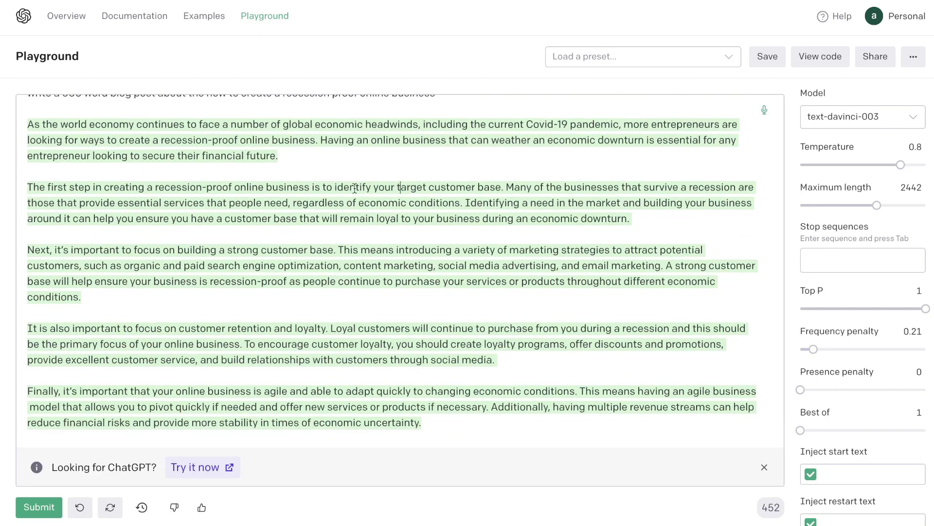
drag(339, 188, 501, 188)
scroll(384, 218, down, 1)
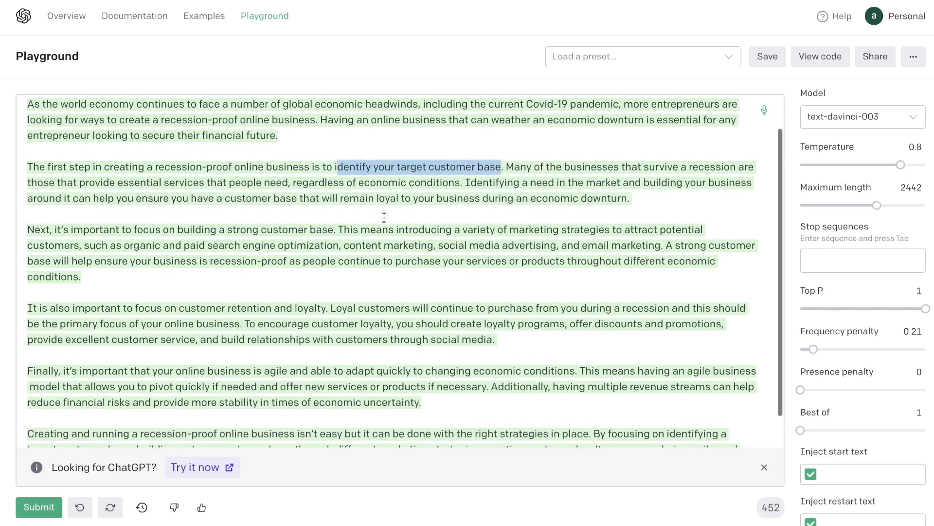
drag(219, 229, 329, 229)
scroll(330, 228, down, 2)
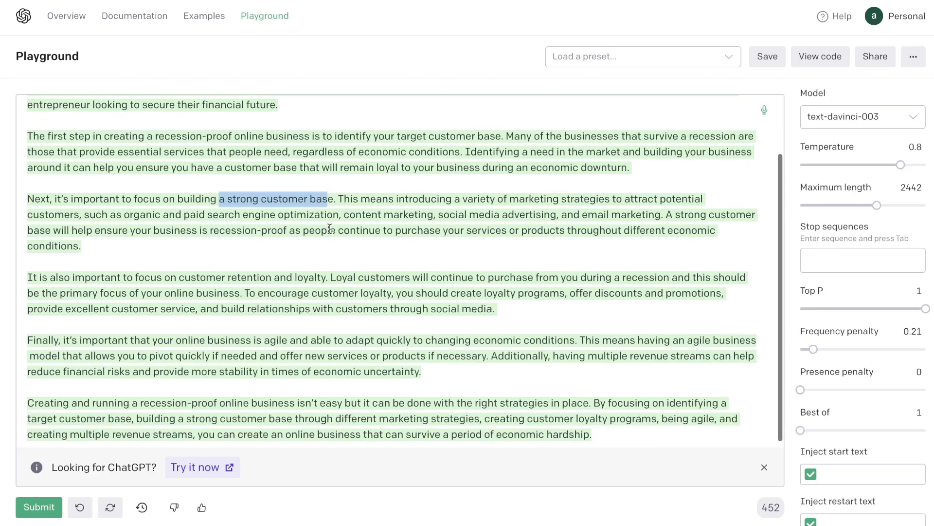
drag(179, 278, 331, 277)
scroll(330, 276, down, 1)
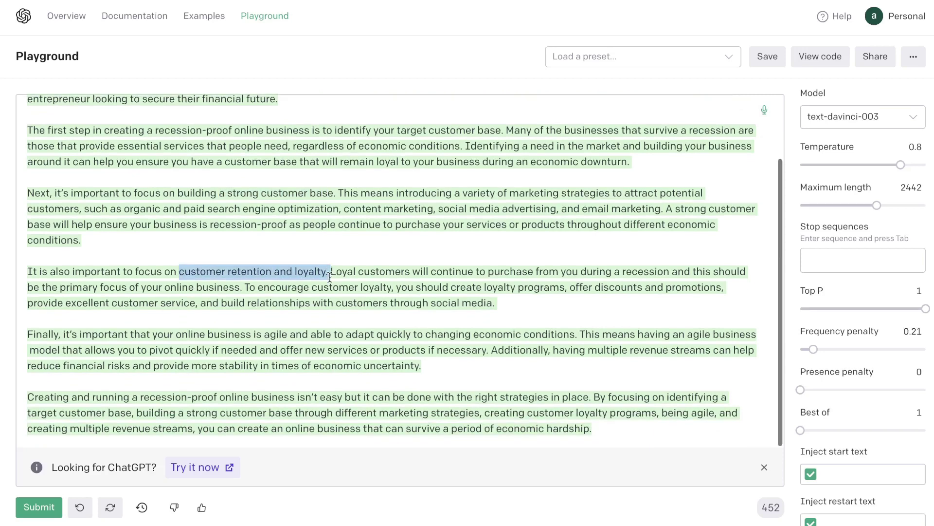
drag(325, 334, 405, 330)
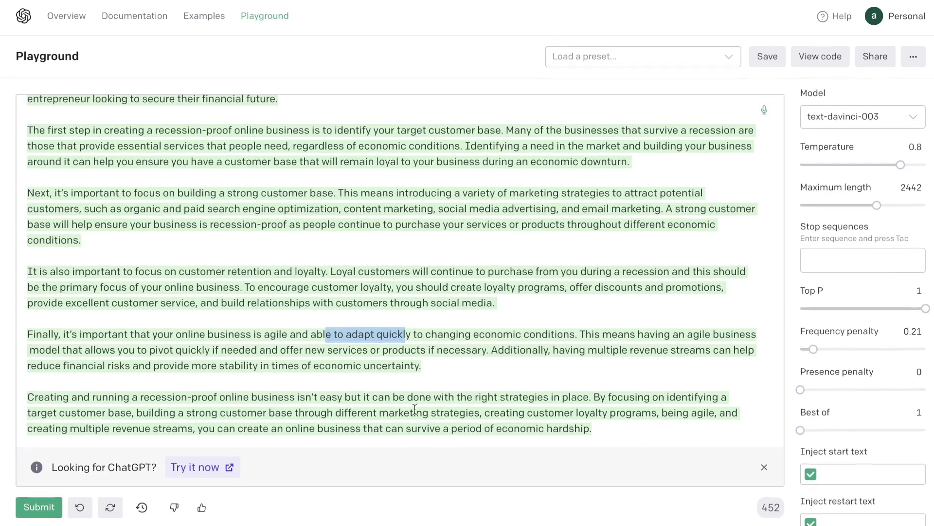
click(407, 424)
triple_click(493, 414)
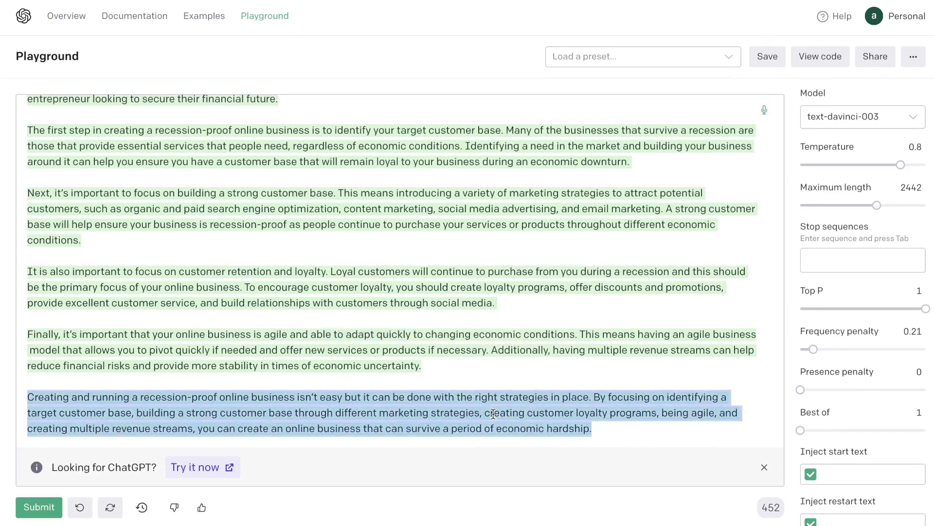
click(596, 415)
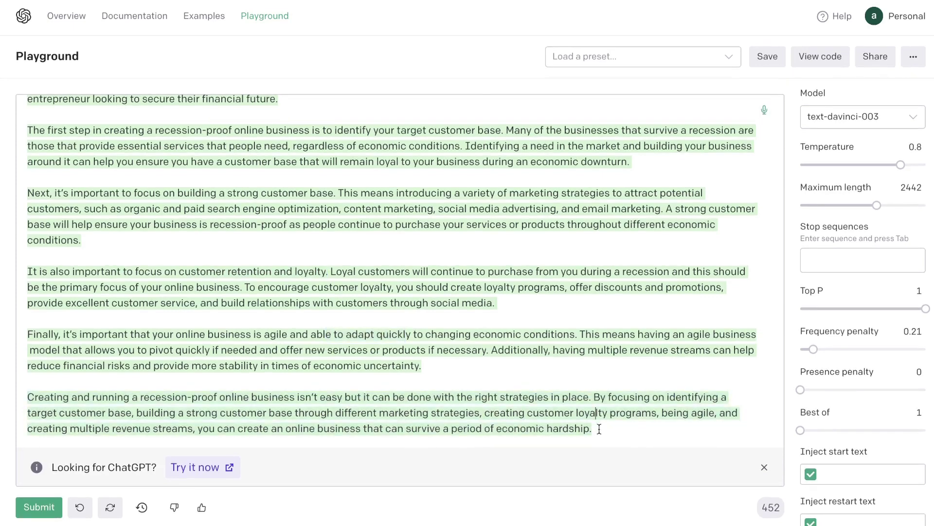
drag(599, 429, 51, 136)
scroll(466, 375, up, 2)
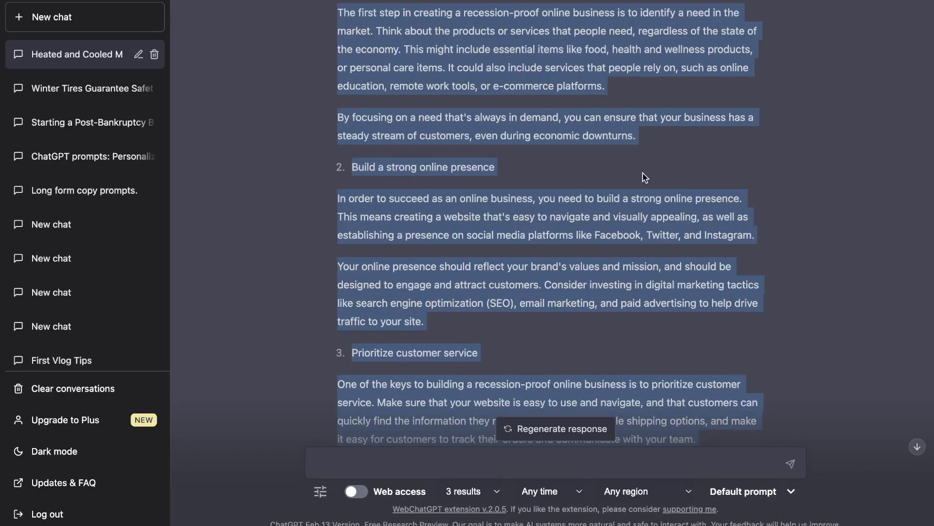
scroll(644, 175, up, 3)
scroll(643, 175, up, 5)
click(504, 214)
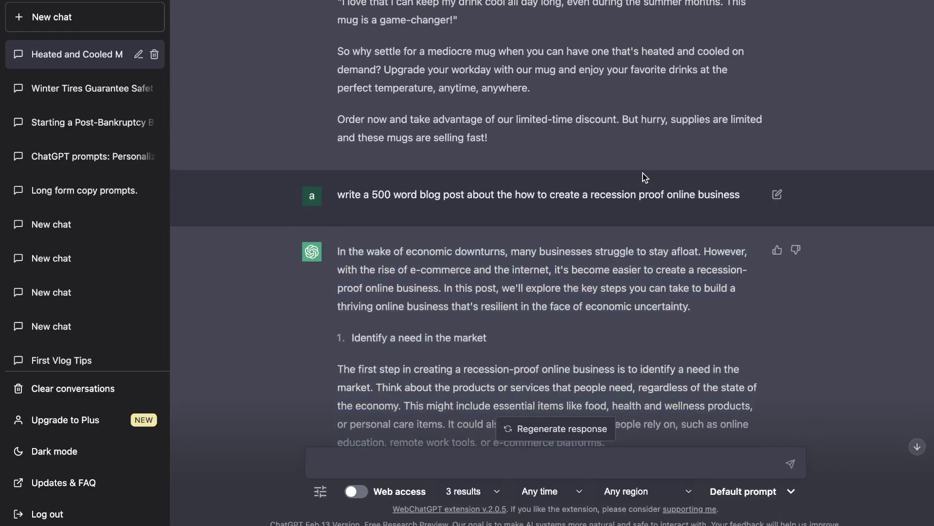
scroll(504, 214, down, 3)
drag(352, 223, 479, 224)
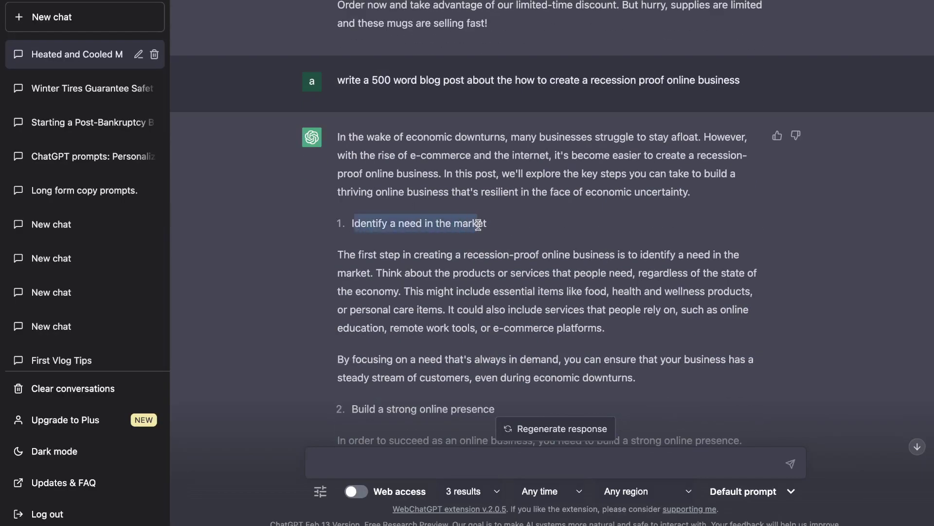
scroll(504, 228, down, 1)
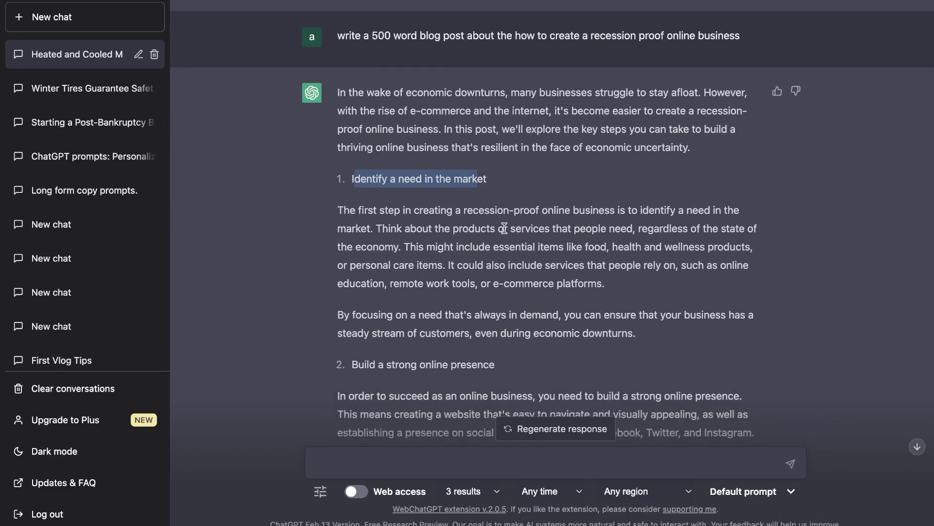
scroll(504, 228, down, 2)
scroll(504, 228, down, 1)
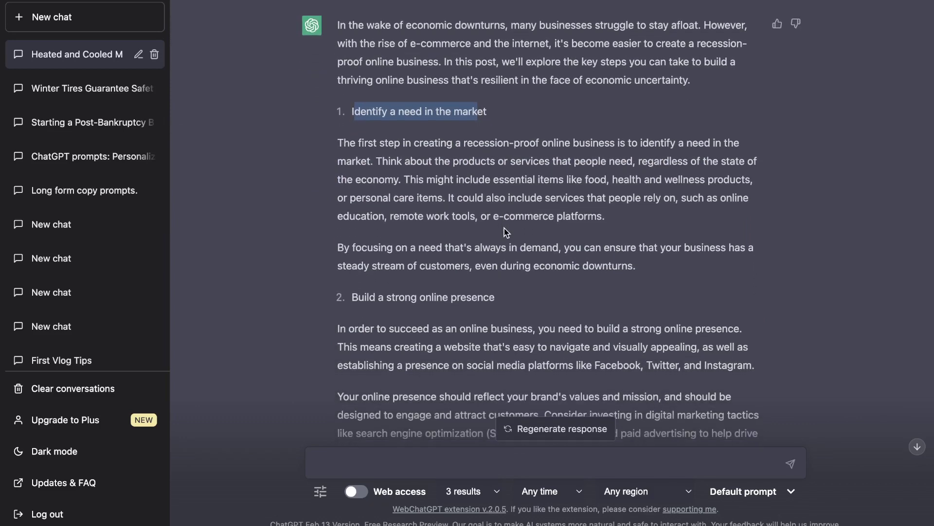
scroll(504, 228, down, 9)
drag(352, 292, 481, 292)
scroll(480, 293, down, 11)
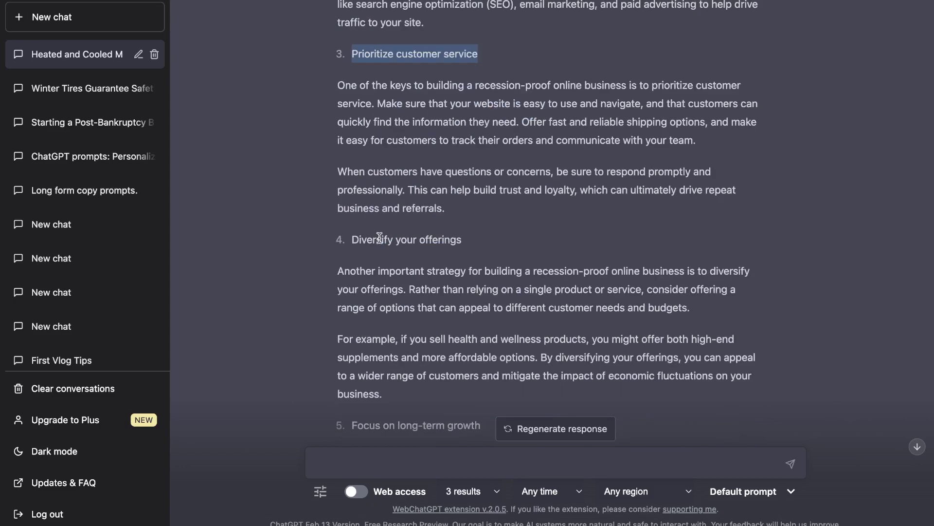
scroll(450, 240, down, 6)
scroll(431, 291, down, 8)
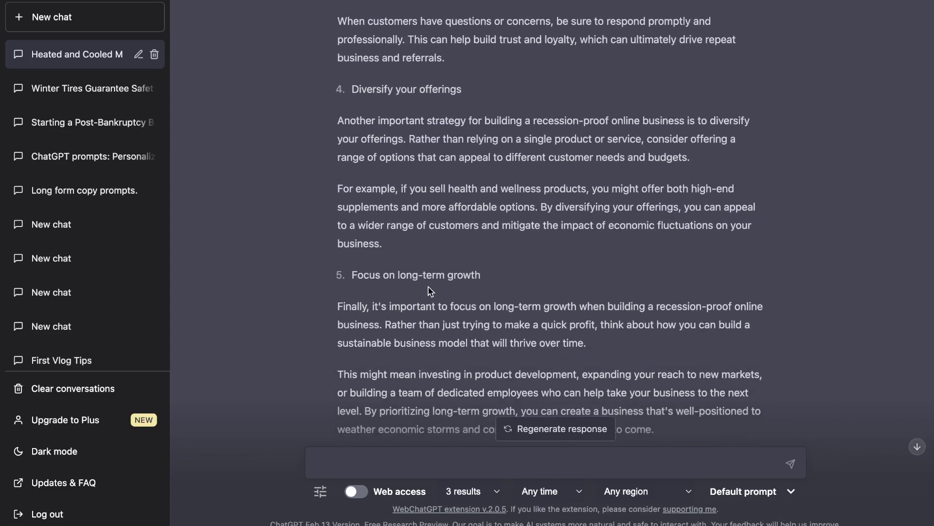
triple_click(523, 300)
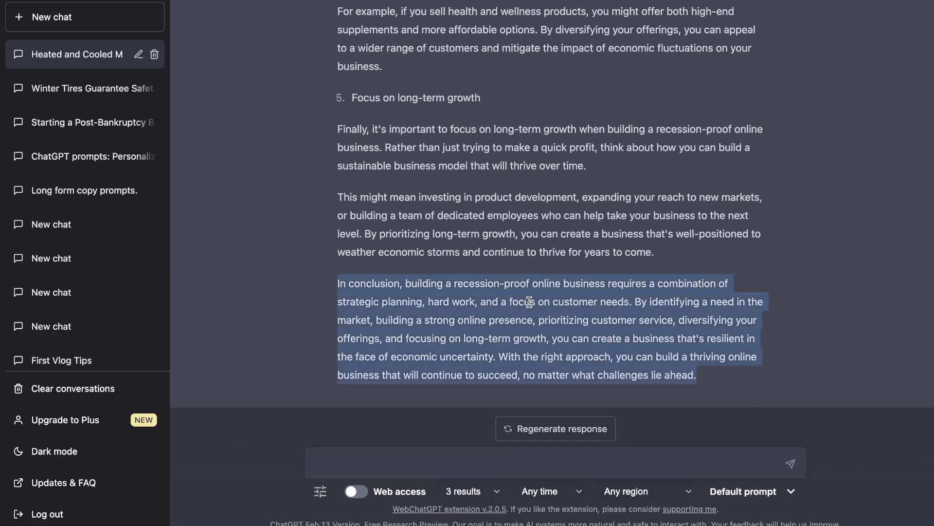
scroll(682, 109, up, 20)
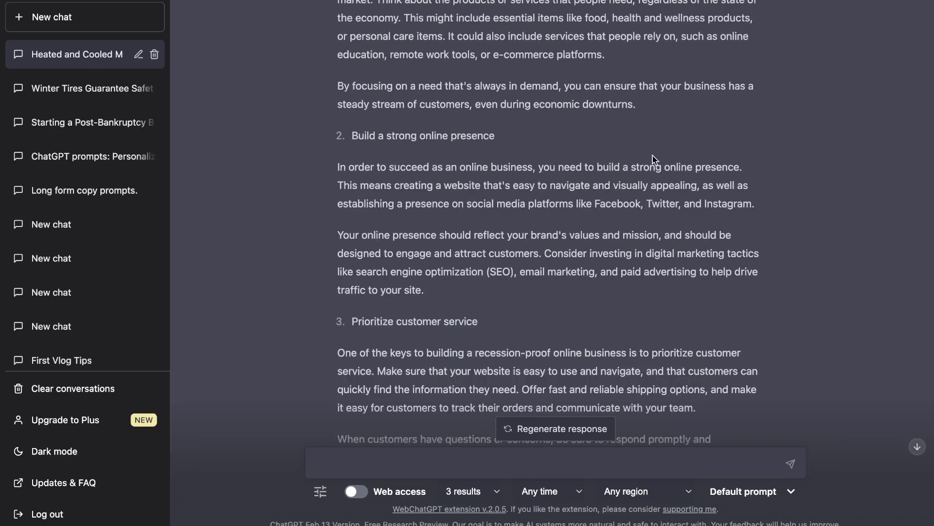
scroll(655, 160, up, 2)
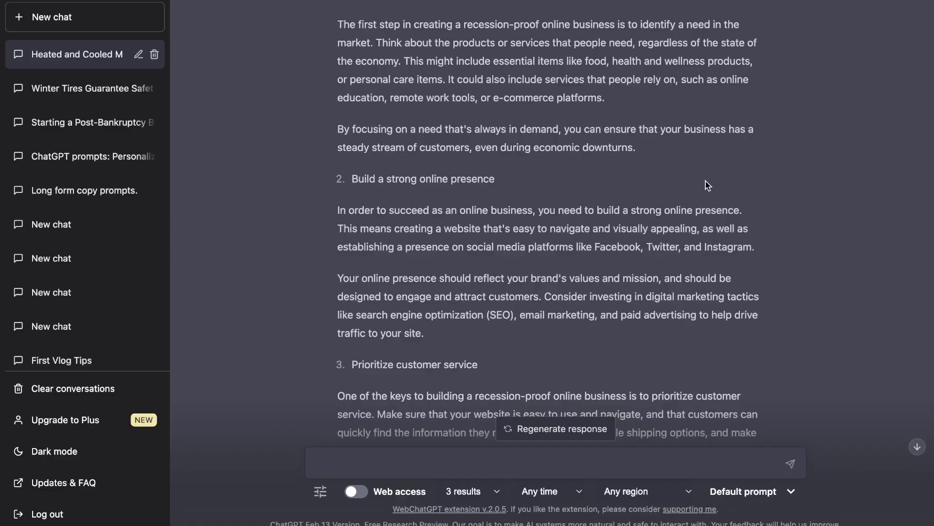
scroll(706, 181, down, 9)
scroll(706, 181, down, 3)
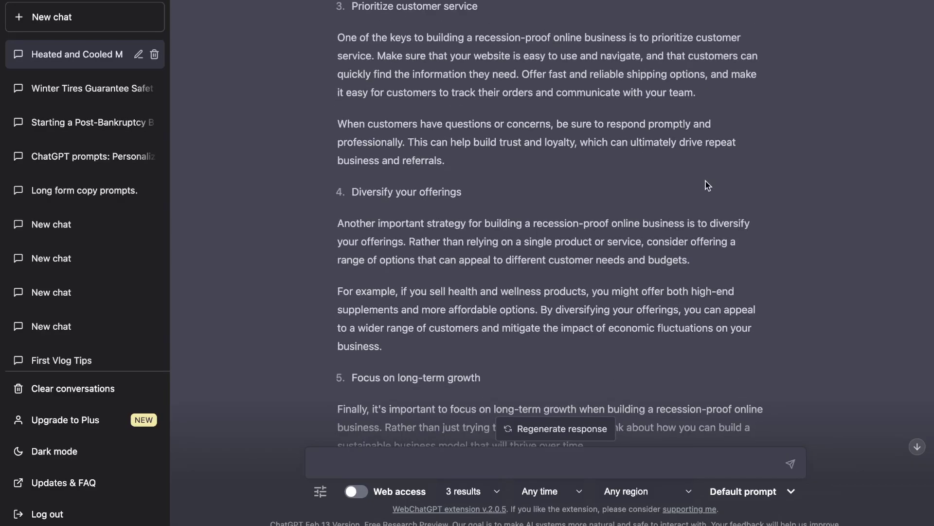
scroll(706, 182, up, 13)
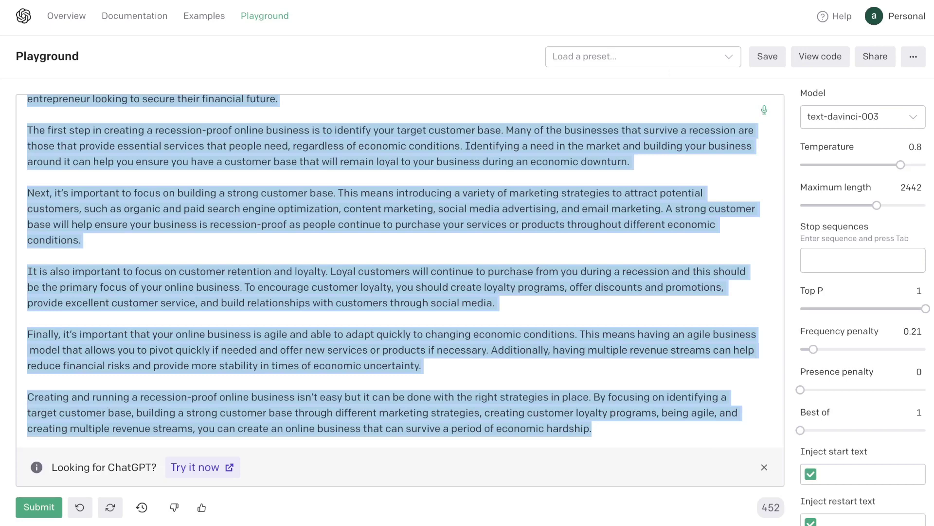
Open the Load a preset list and browse down the Examples to find Text to command.
scroll(607, 98, up, 2)
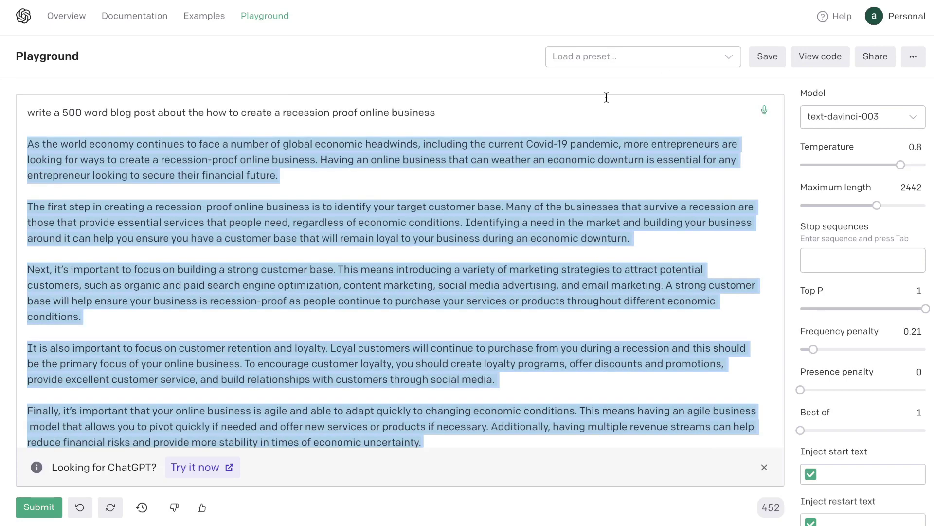
click(618, 59)
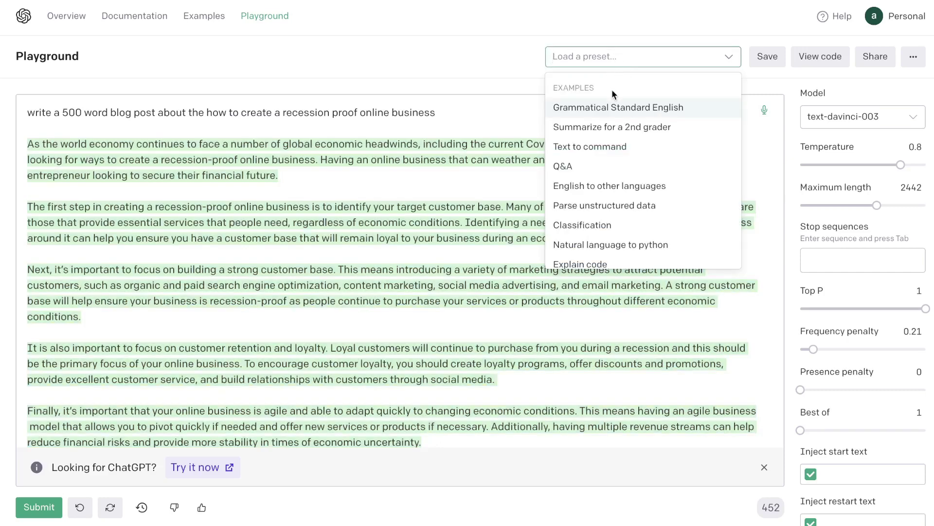
scroll(604, 176, down, 1)
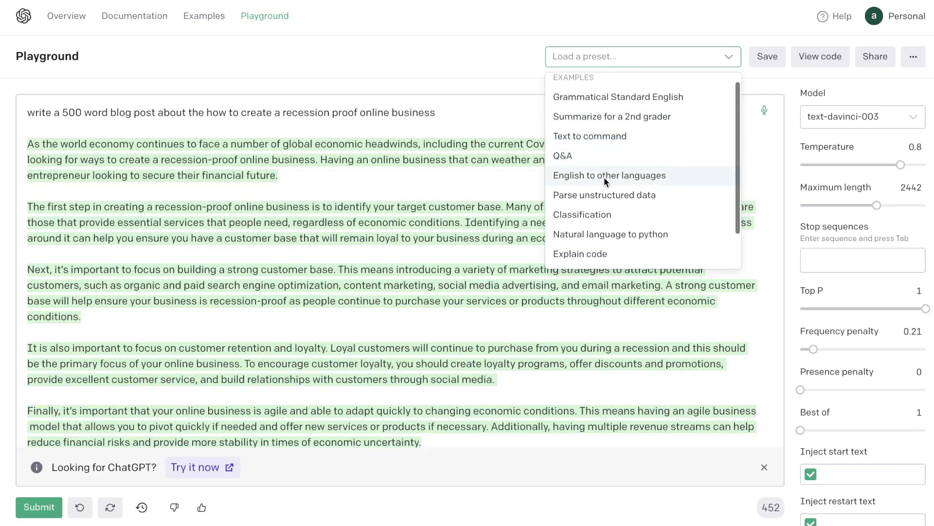
scroll(604, 176, down, 3)
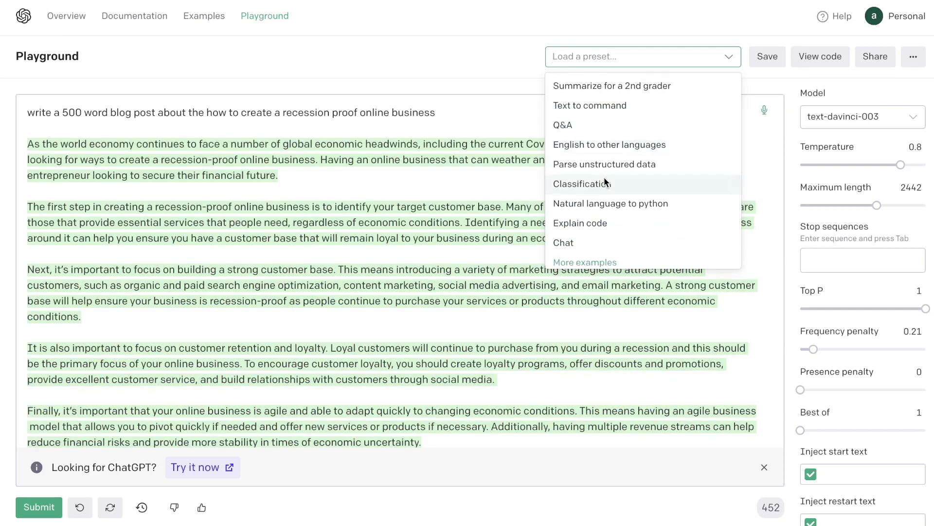
scroll(603, 177, up, 4)
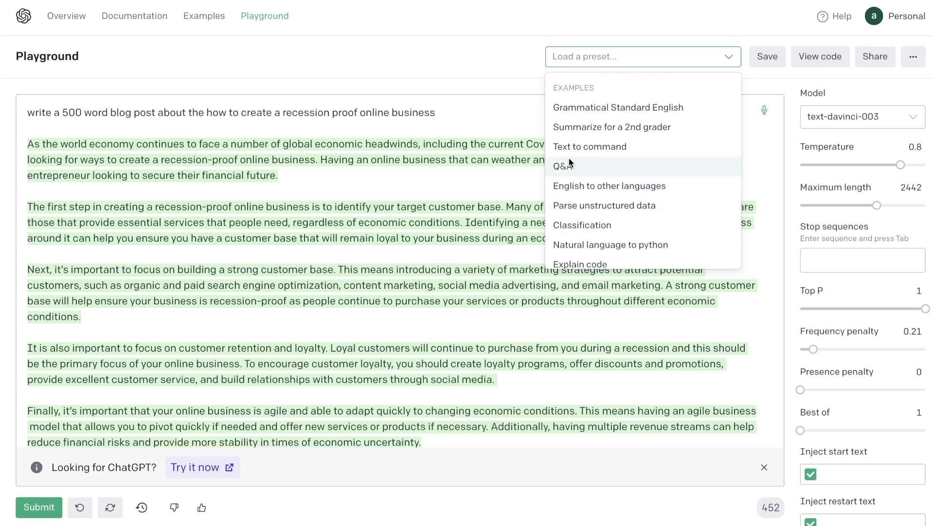
Load the Text to command example, discarding unsaved changes, and look over its prompt.
click(597, 145)
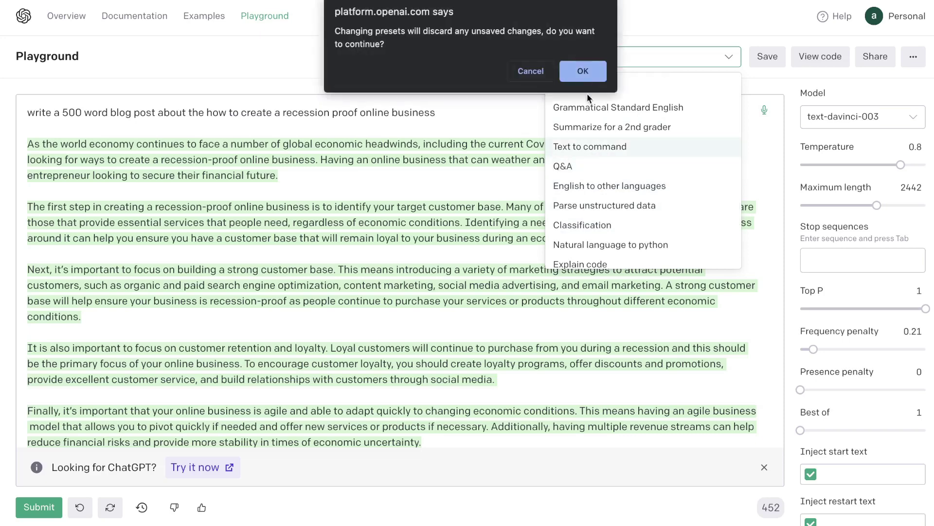
click(582, 73)
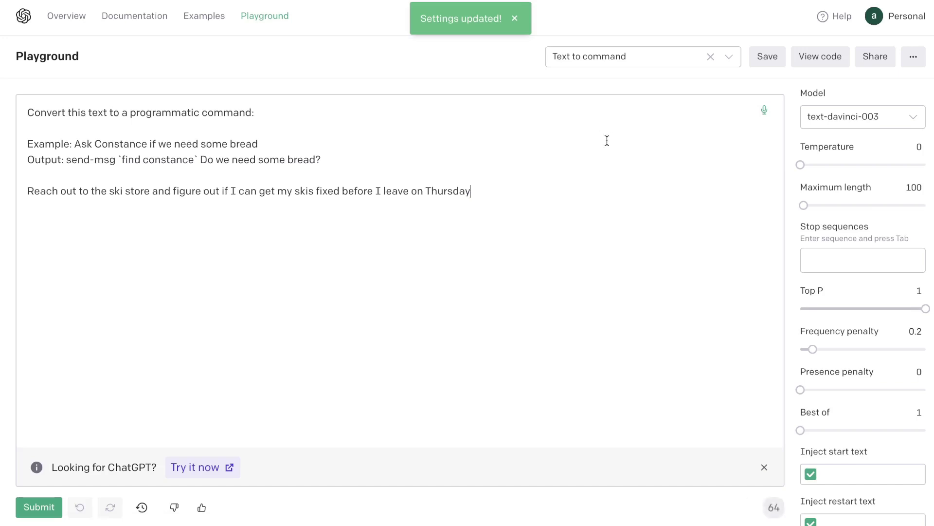
drag(487, 195, 14, 112)
click(528, 219)
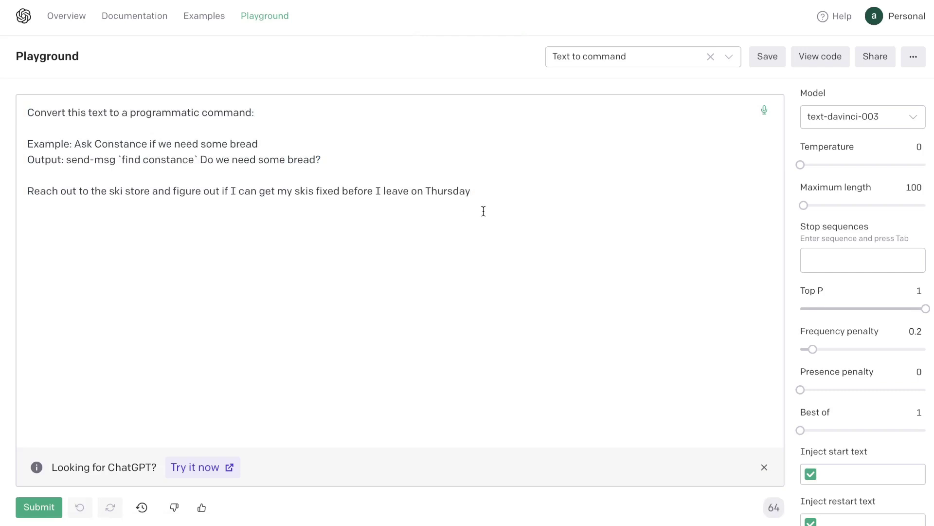
Try the Q&A, English to other languages and Classification example presets in turn.
click(602, 57)
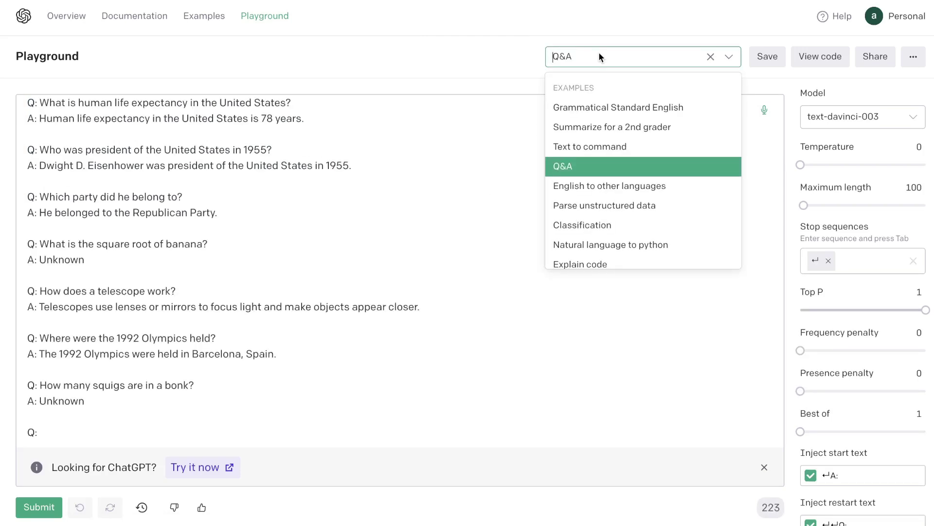
click(581, 166)
click(581, 57)
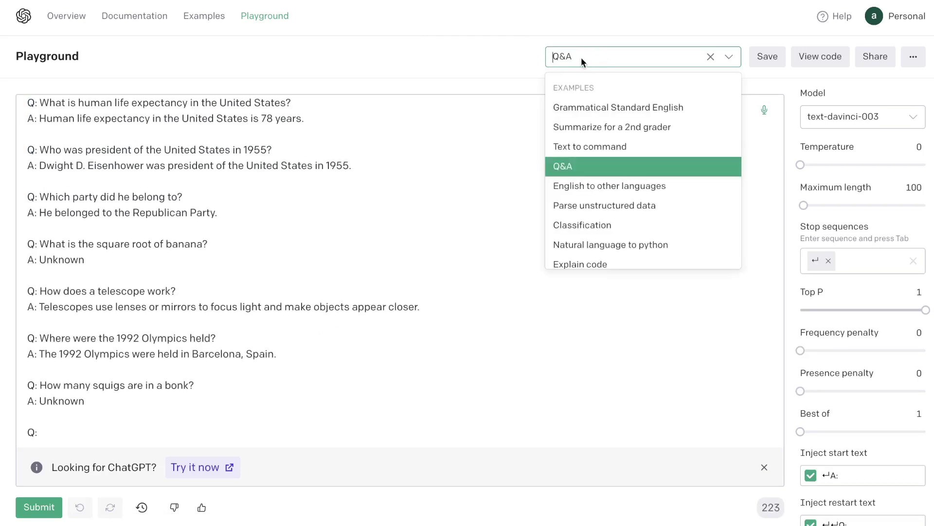
click(592, 183)
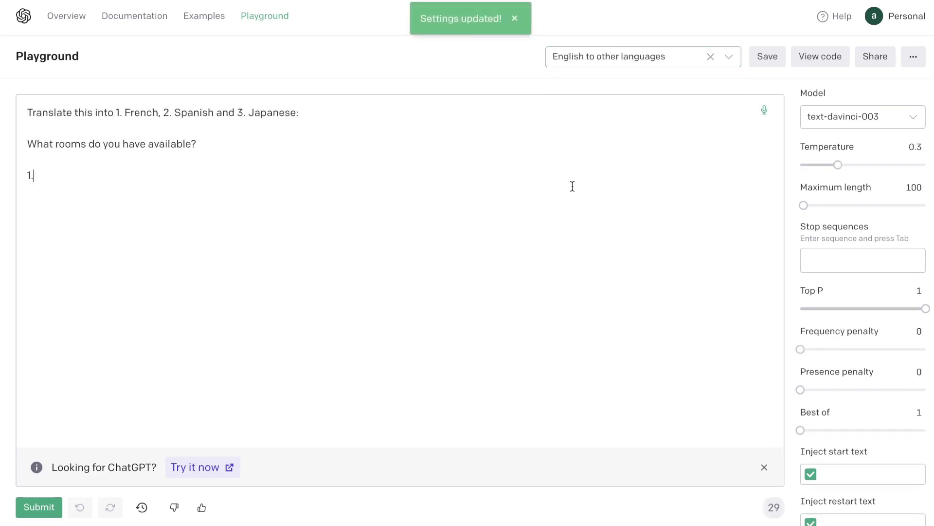
click(591, 60)
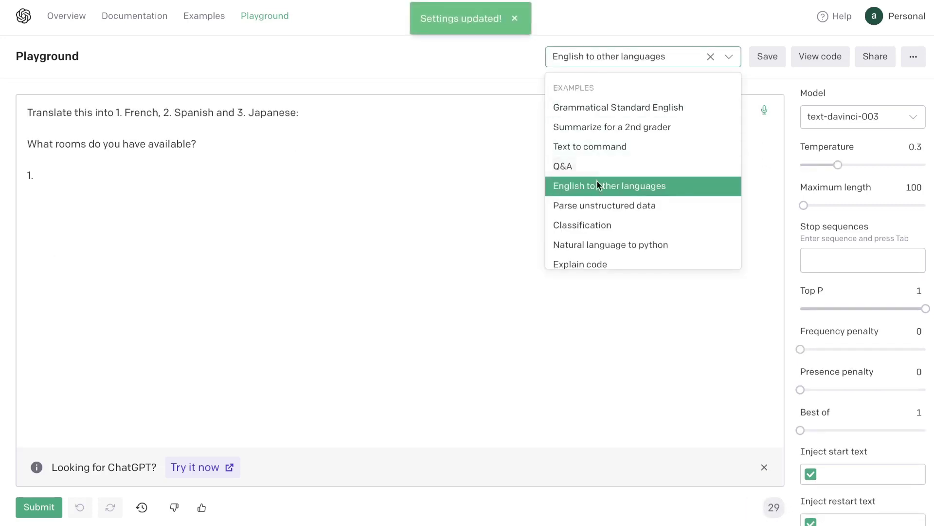
click(592, 226)
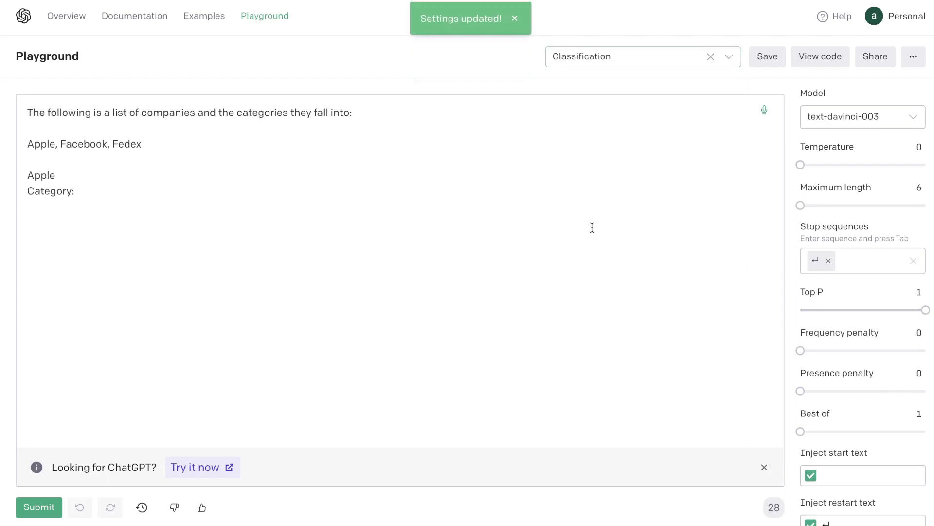
Load the Natural language to python example with code-davinci-003 and 300 maximum length.
click(583, 59)
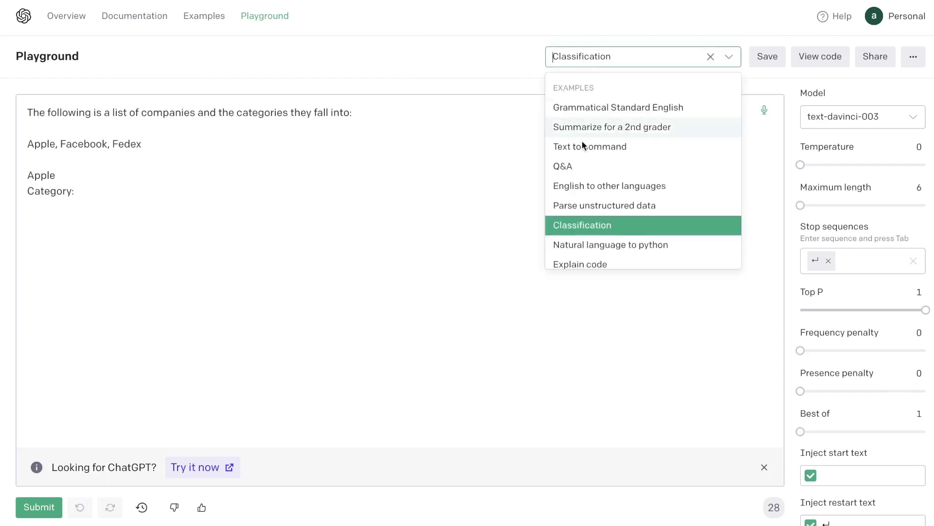
scroll(593, 243, down, 1)
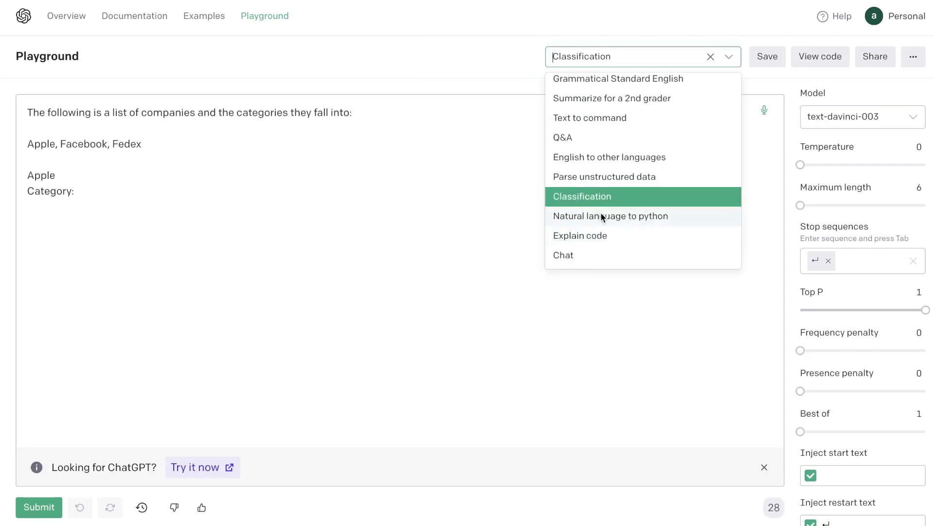
click(601, 212)
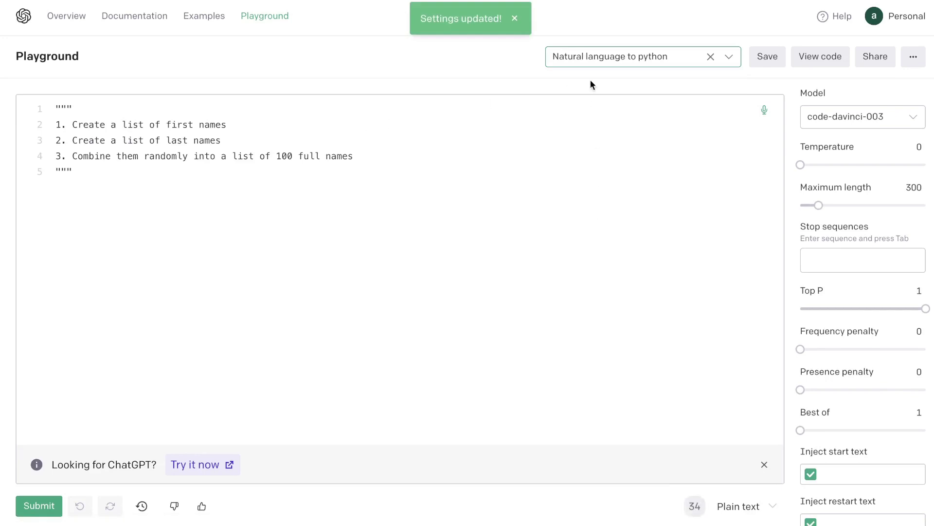
click(590, 58)
scroll(596, 215, down, 1)
Load the Chat example, then scroll through the Examples page cards.
click(597, 244)
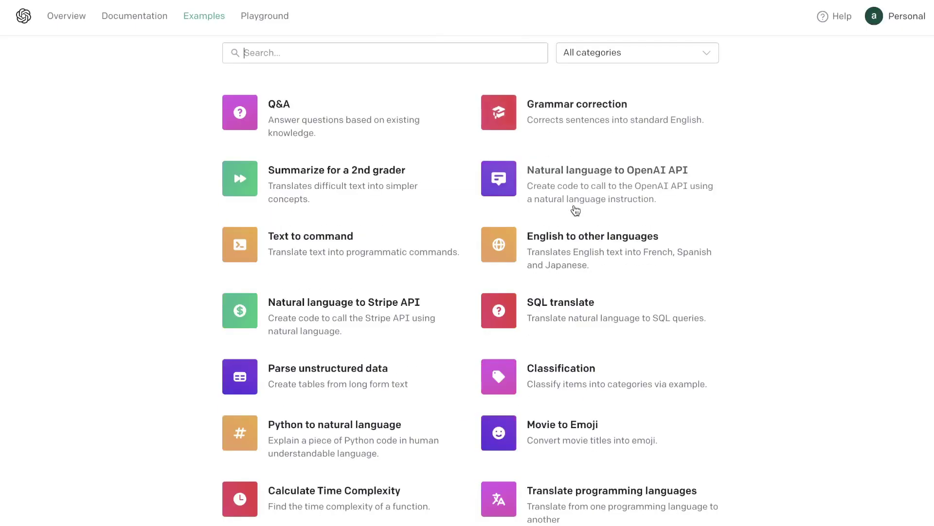
scroll(575, 206, down, 3)
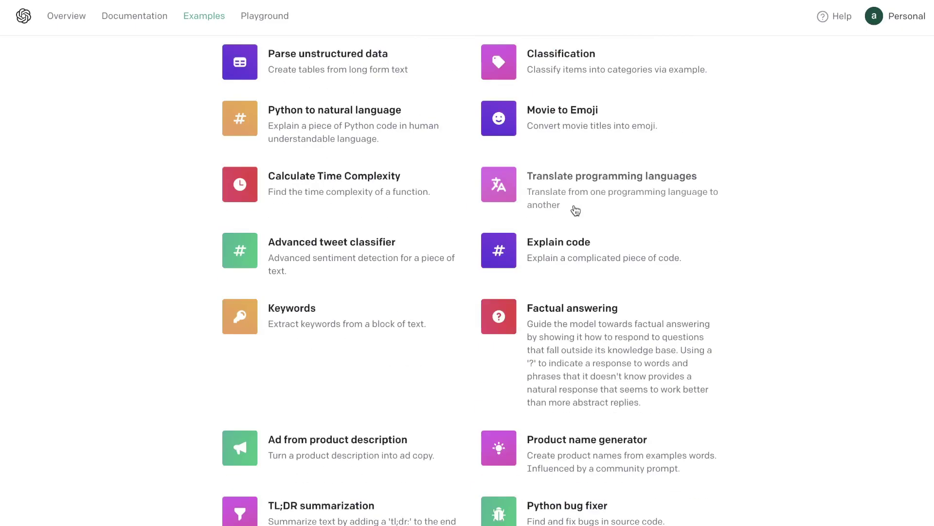
scroll(575, 211, down, 12)
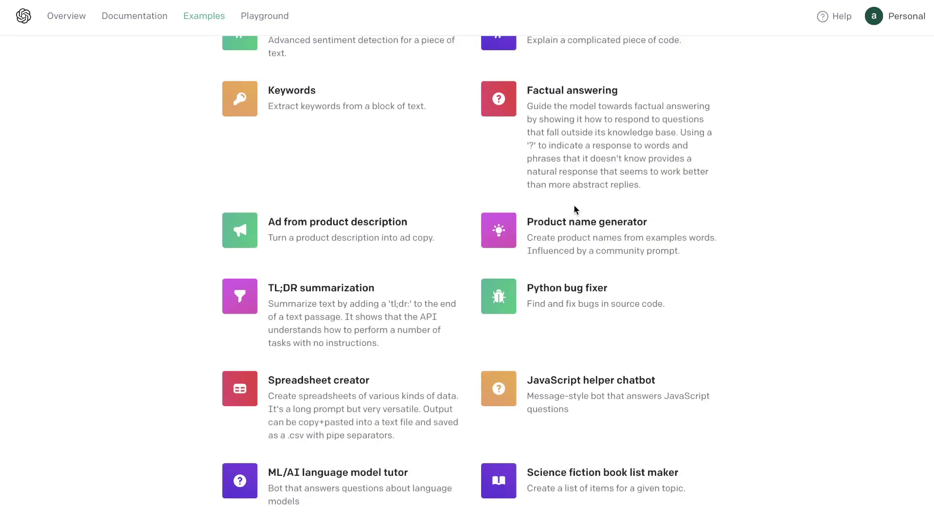
scroll(575, 209, up, 15)
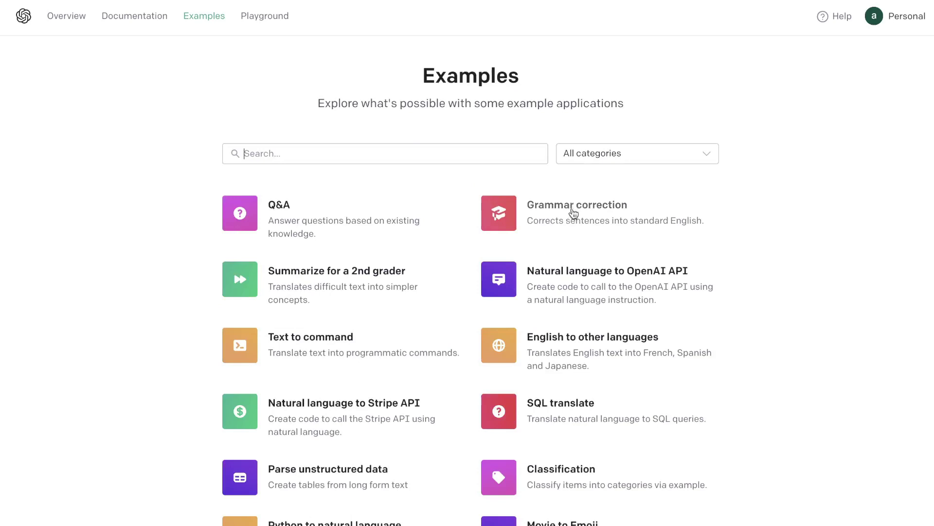
scroll(576, 241, down, 1)
scroll(576, 246, down, 1)
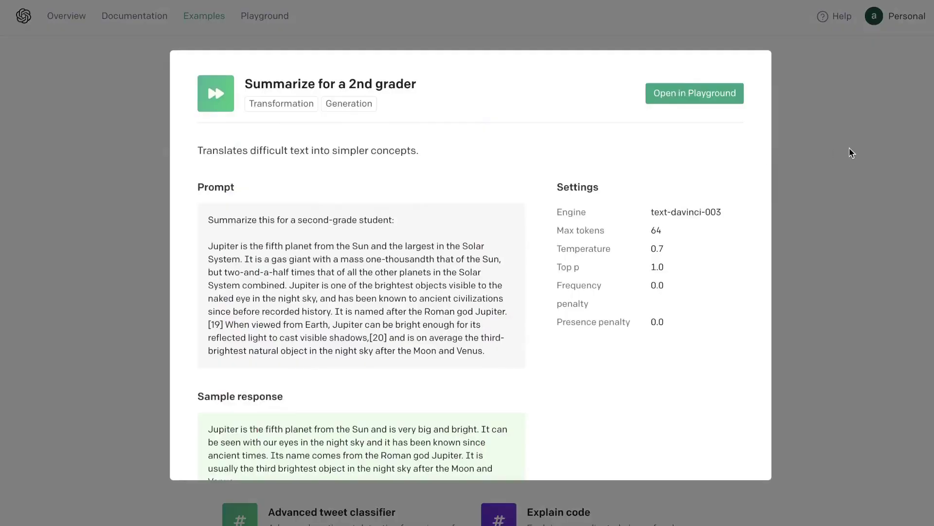
click(852, 152)
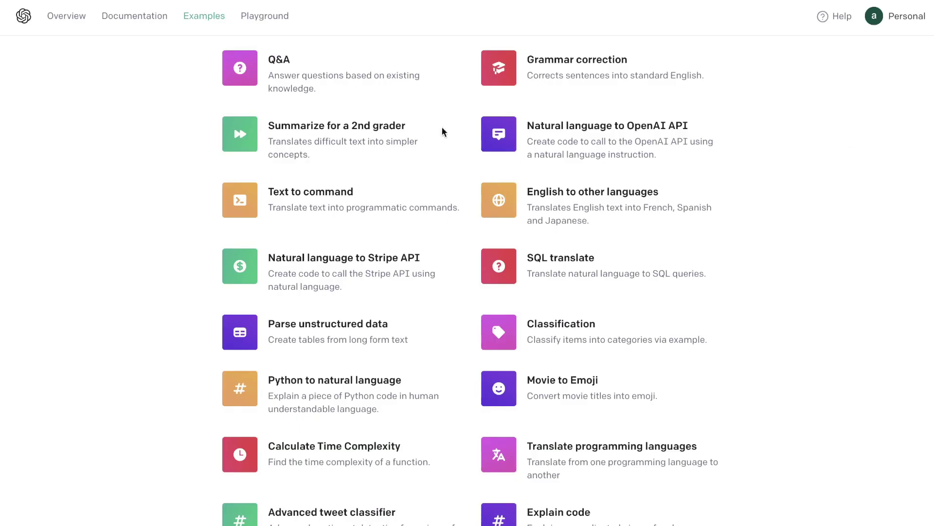
scroll(310, 175, down, 1)
Open the Summarize for a 2nd grader example and highlight its title and recommended settings.
scroll(322, 146, up, 1)
click(332, 110)
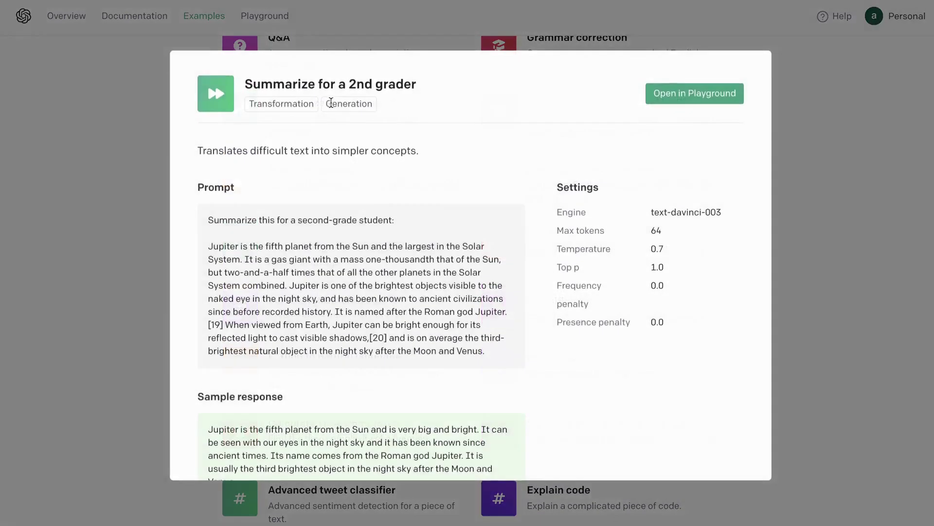
drag(248, 82, 419, 85)
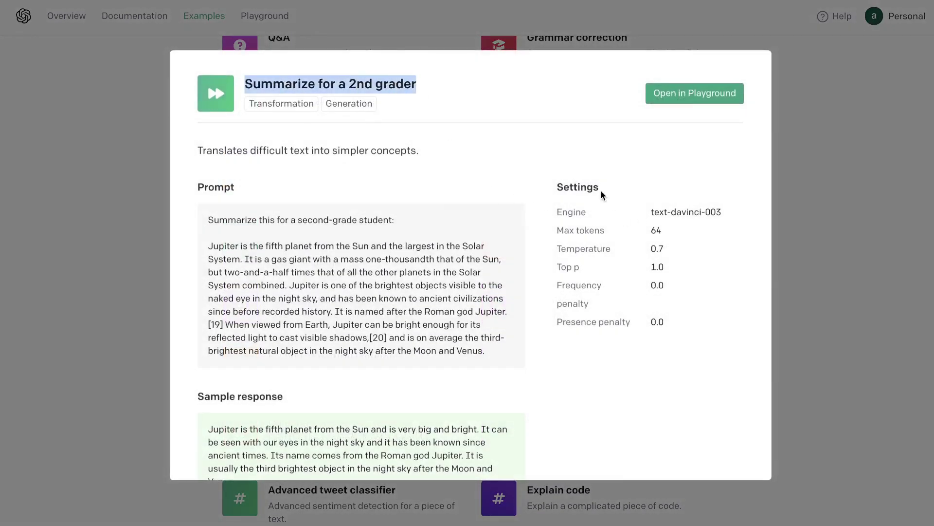
drag(570, 188, 707, 332)
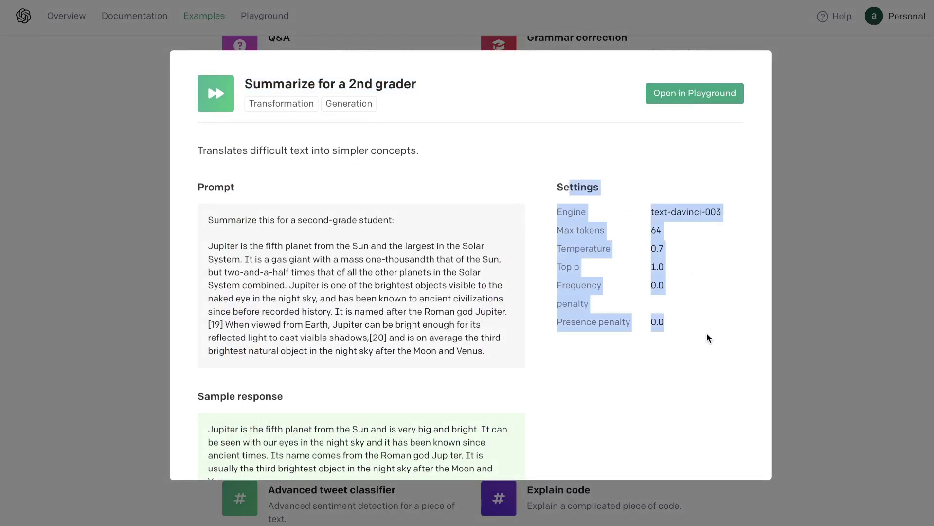
click(700, 304)
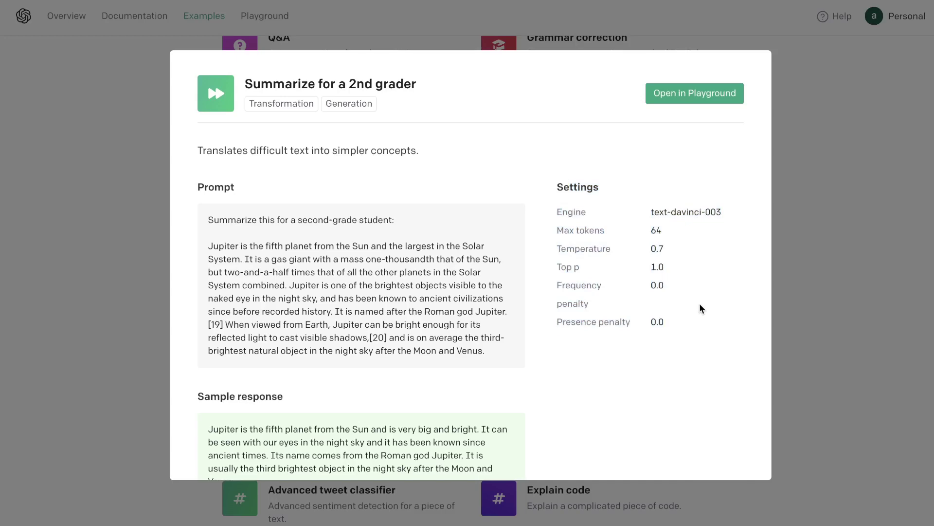
drag(693, 321, 551, 211)
click(858, 219)
scroll(615, 298, down, 6)
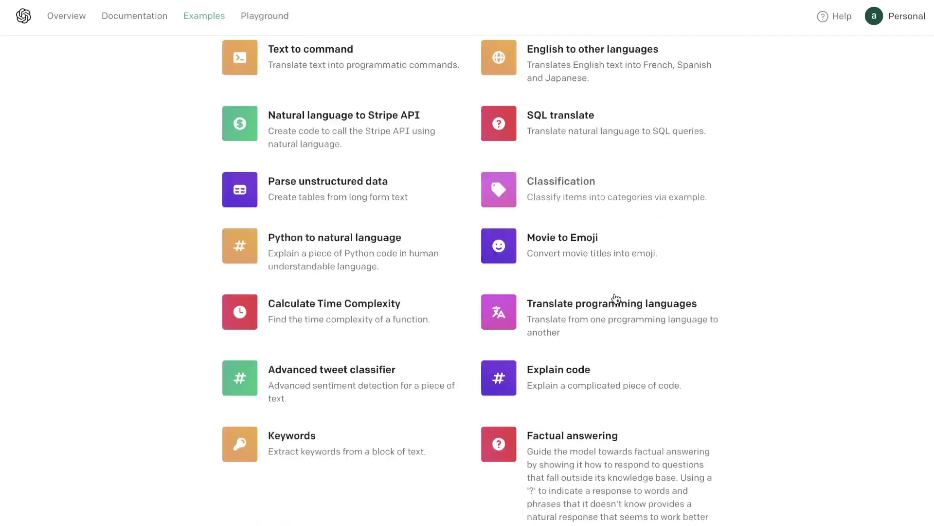
Open the Keywords example and scroll through its prompt and settings.
click(309, 278)
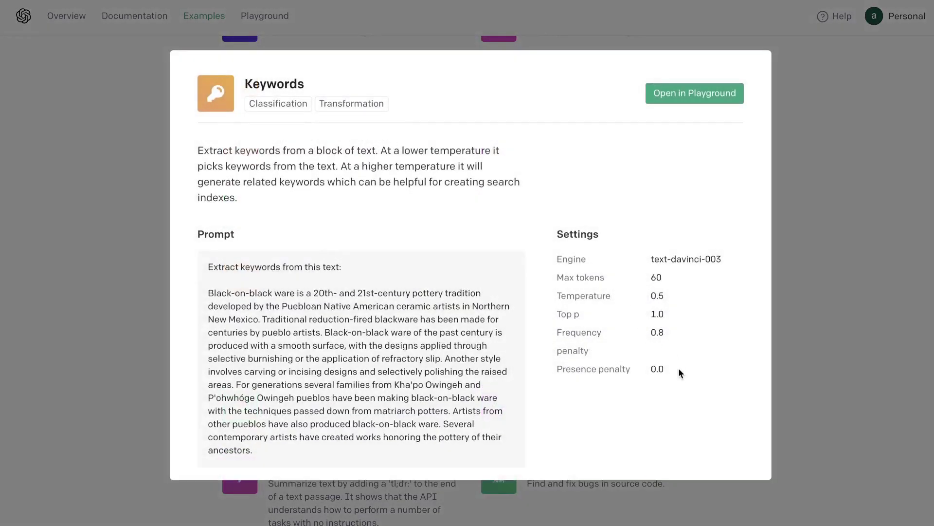
drag(679, 367, 560, 275)
scroll(268, 229, down, 1)
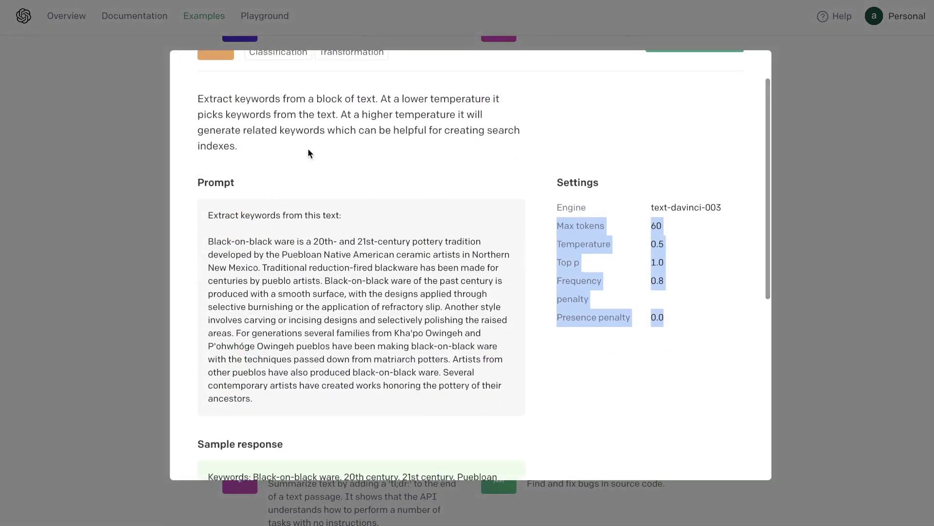
drag(308, 154, 191, 102)
scroll(253, 212, down, 1)
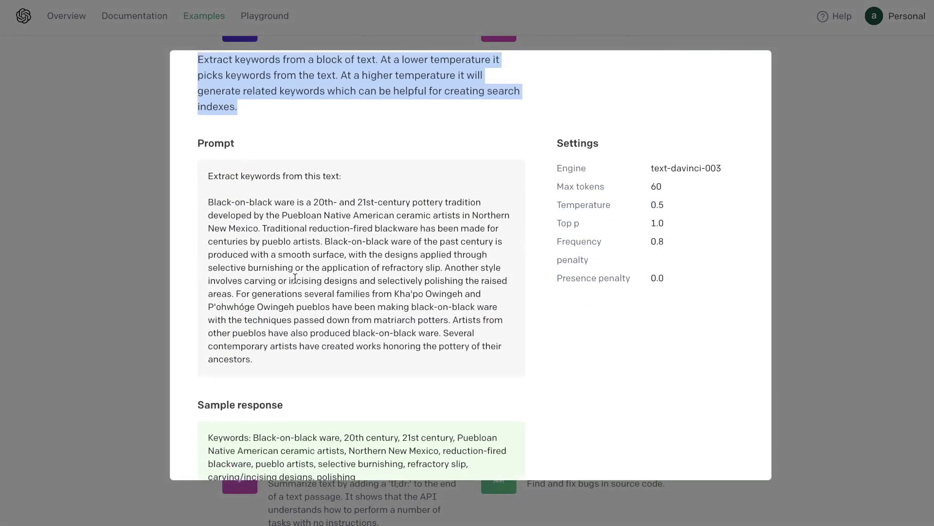
scroll(295, 278, down, 6)
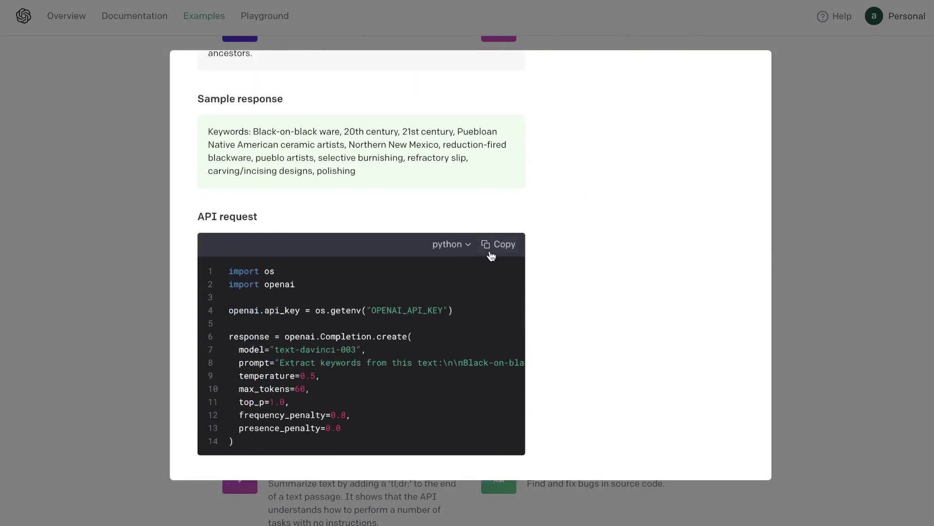
scroll(376, 193, up, 7)
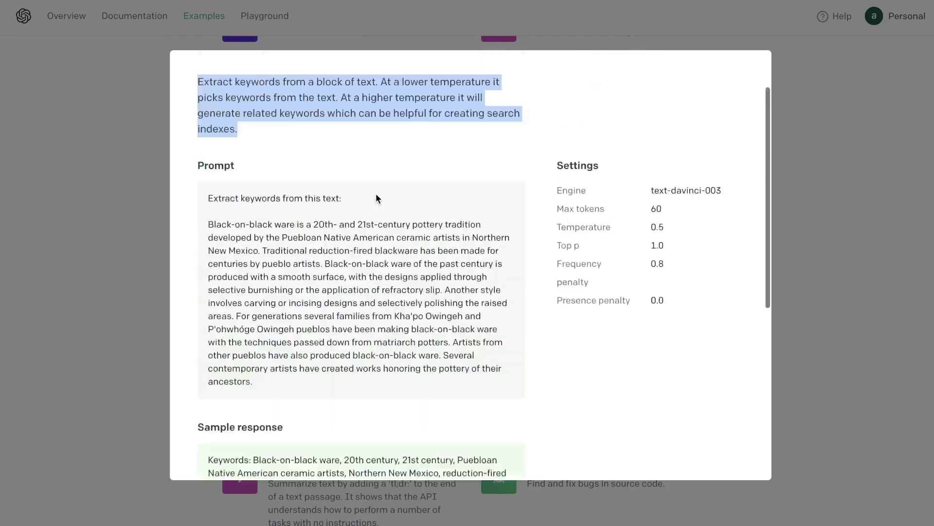
scroll(376, 194, up, 2)
drag(666, 382, 625, 229)
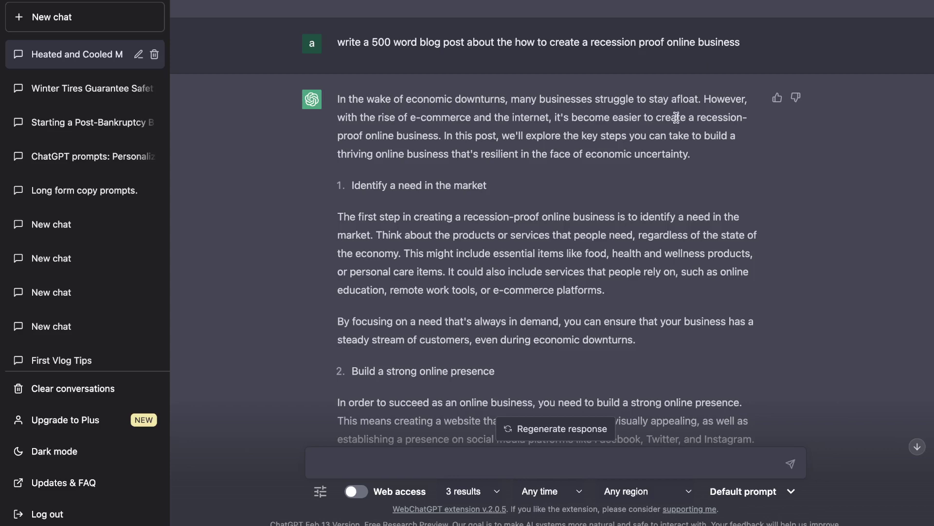
Scroll through ChatGPT's recession-proof post from market needs down to the long-term growth conclusion.
scroll(676, 117, down, 5)
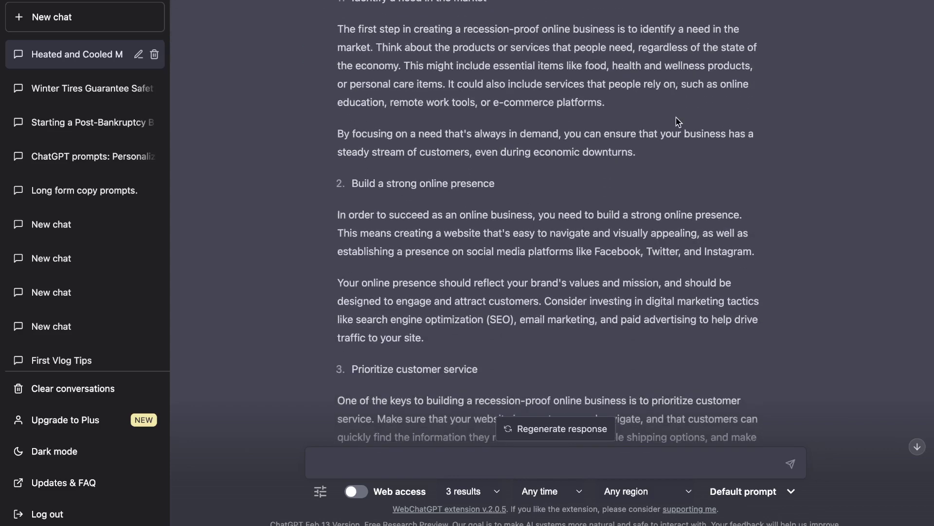
scroll(678, 121, down, 9)
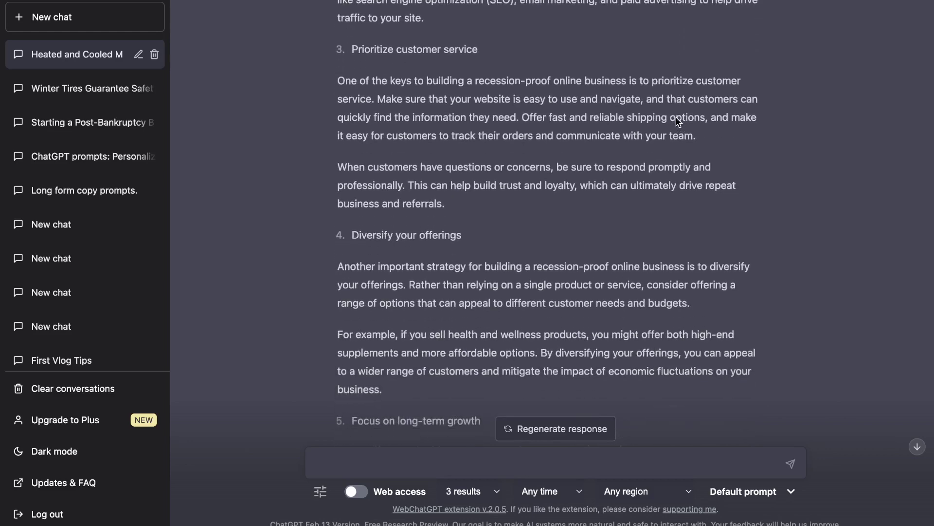
scroll(679, 120, down, 8)
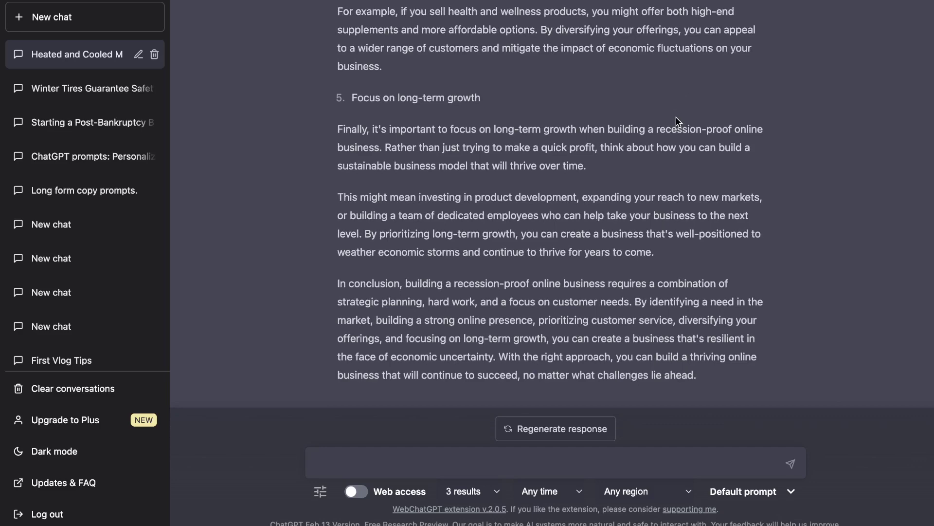
scroll(678, 121, up, 20)
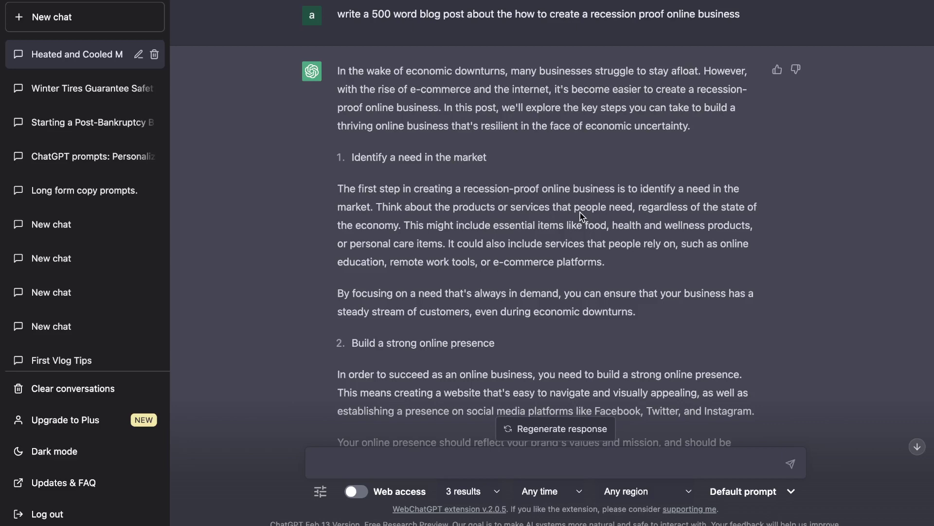
scroll(582, 214, down, 3)
scroll(581, 213, up, 2)
scroll(580, 212, down, 1)
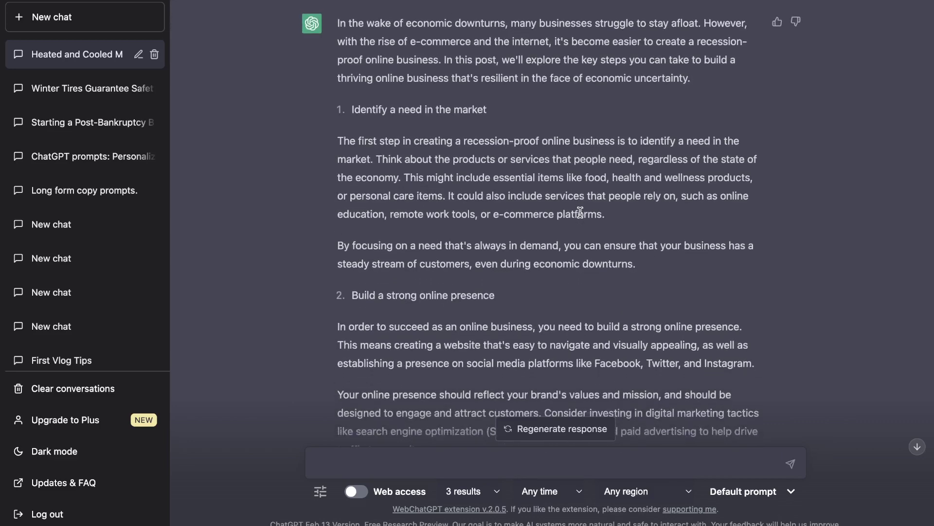
scroll(580, 212, down, 2)
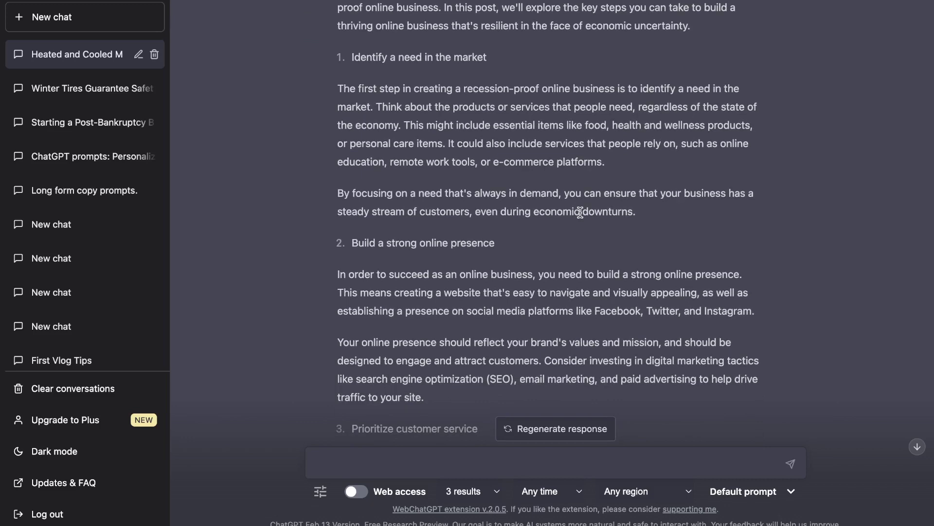
scroll(580, 212, down, 3)
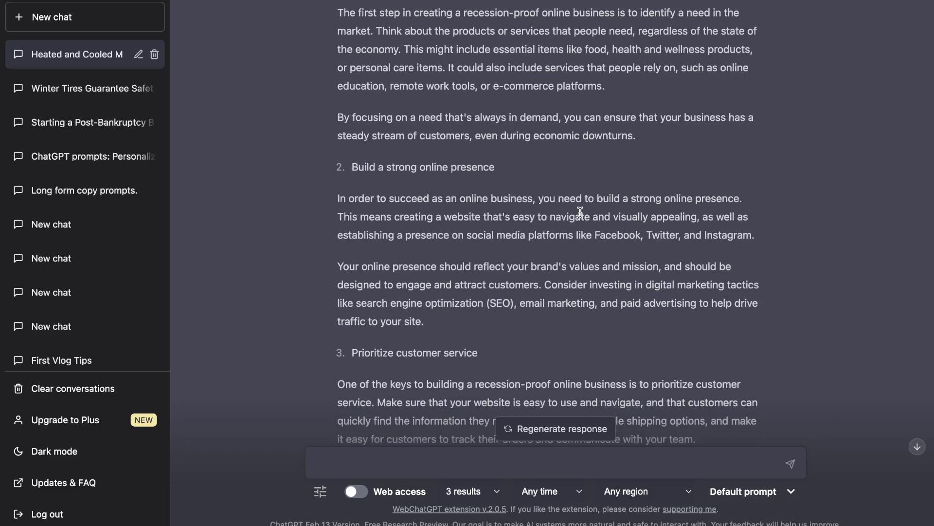